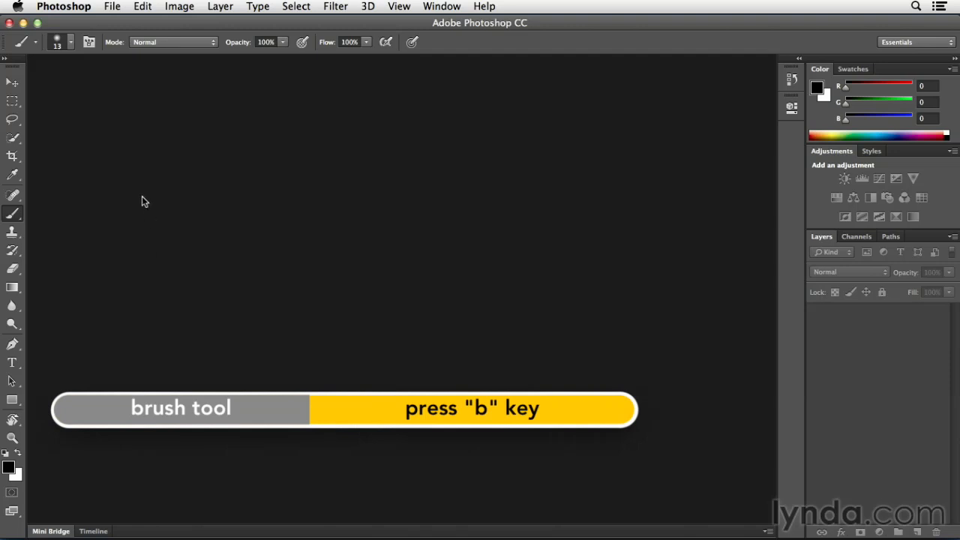
Step: Set the brush to 55 px with 17% hardness and flatten its round tip into a horizontal ellipse
{"action": "left_click", "coordinate": [72, 44]}
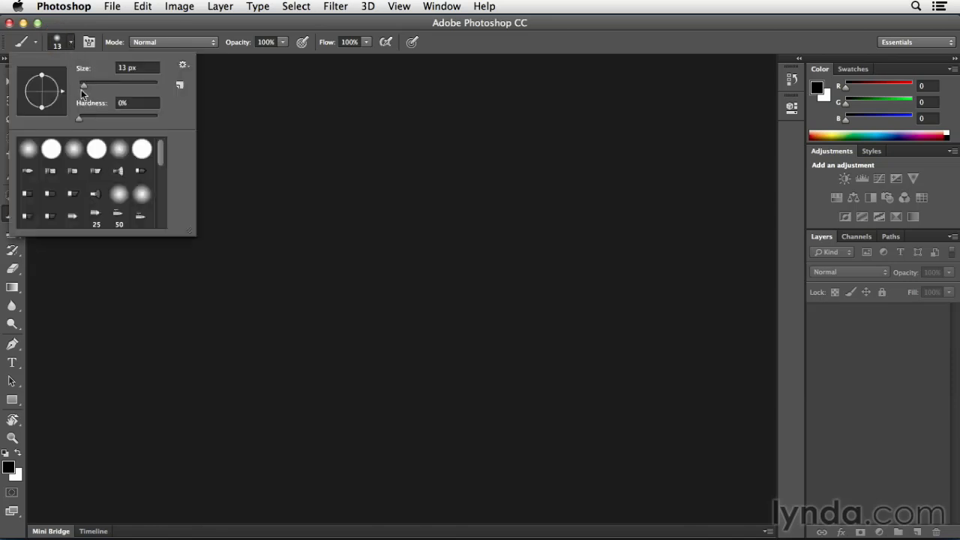
{"action": "left_click_drag", "start_coordinate": [85, 86], "coordinate": [93, 118]}
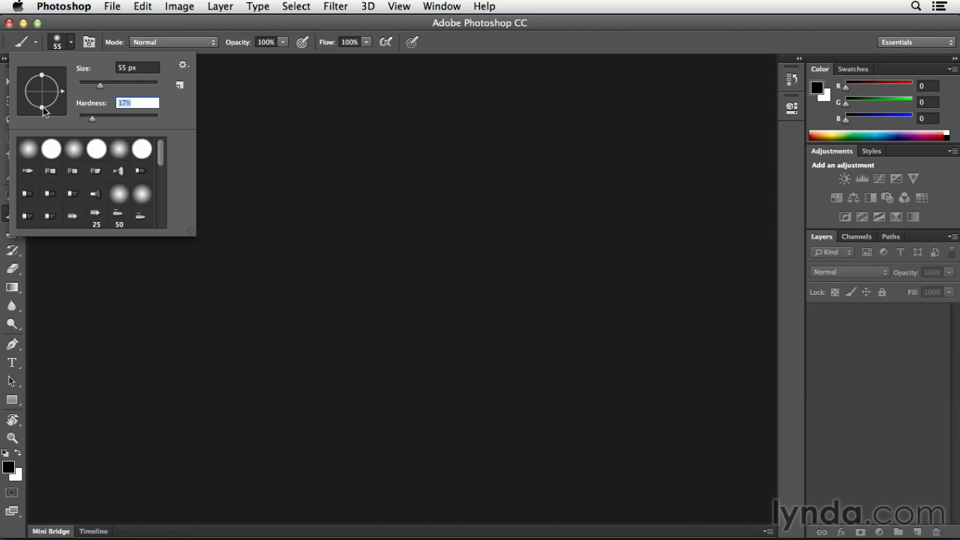
{"action": "left_click_drag", "start_coordinate": [44, 103], "coordinate": [43, 99]}
{"action": "key", "text": "Return"}
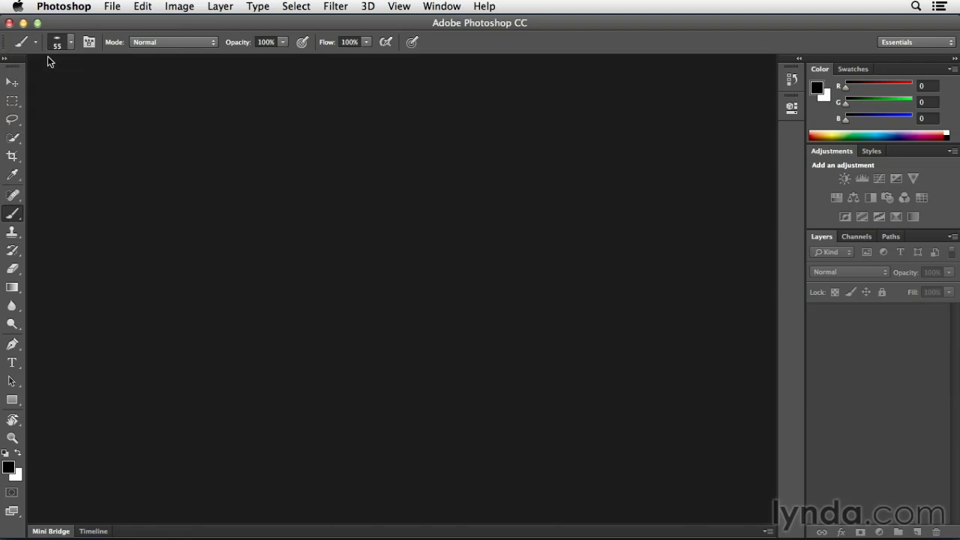
Step: Look over the available brush tips in the brush picker and the preset management options, leaving everything as is
{"action": "left_click", "coordinate": [68, 44]}
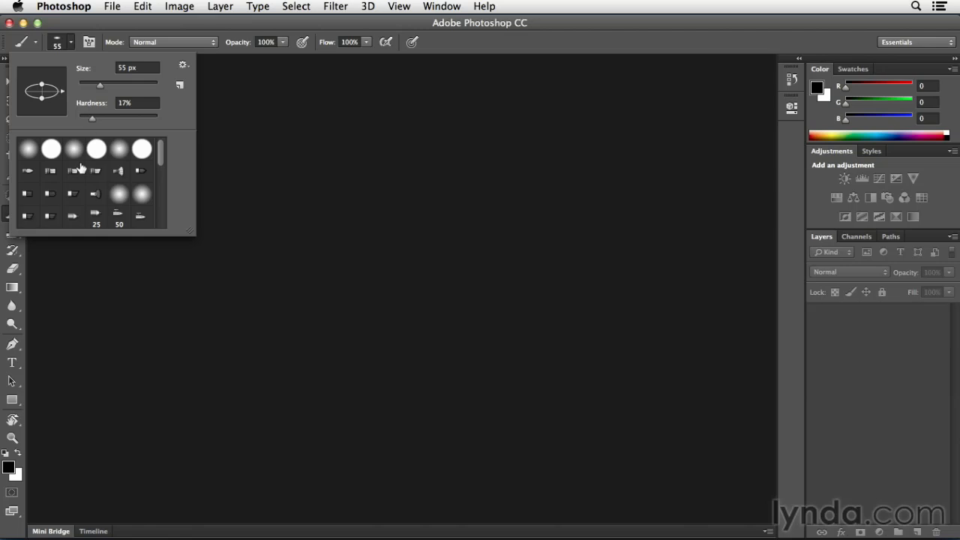
{"action": "mouse_move", "coordinate": [160, 155]}
{"action": "left_mouse_down"}
{"action": "mouse_move", "coordinate": [166, 221]}
{"action": "mouse_move", "coordinate": [160, 153]}
{"action": "left_mouse_up"}
{"action": "left_click", "coordinate": [182, 67]}
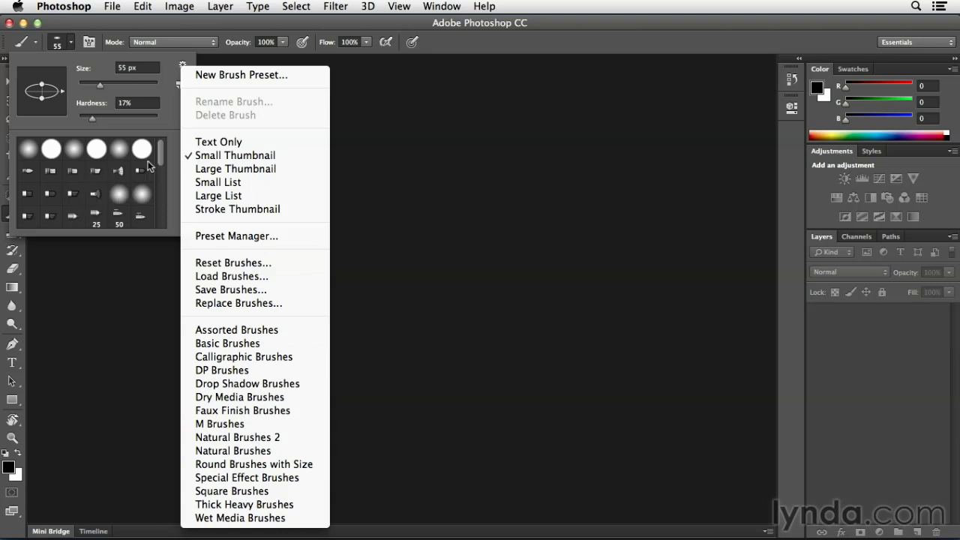
{"action": "left_click", "coordinate": [170, 105]}
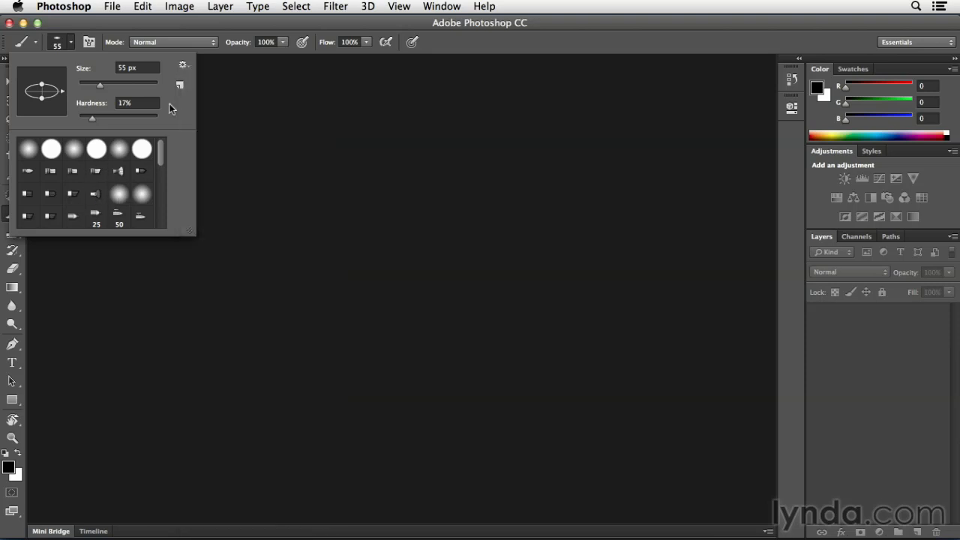
{"action": "key", "text": "Escape"}
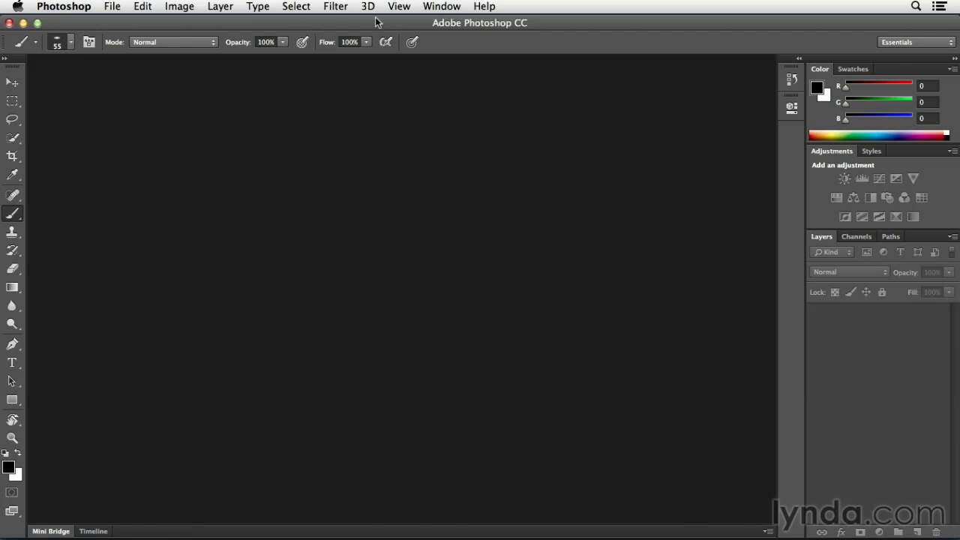
Step: Open the detailed Brush settings and set the tip to 33 px, 83° angle, 48% roundness and 15% hardness
{"action": "left_click", "coordinate": [440, 6]}
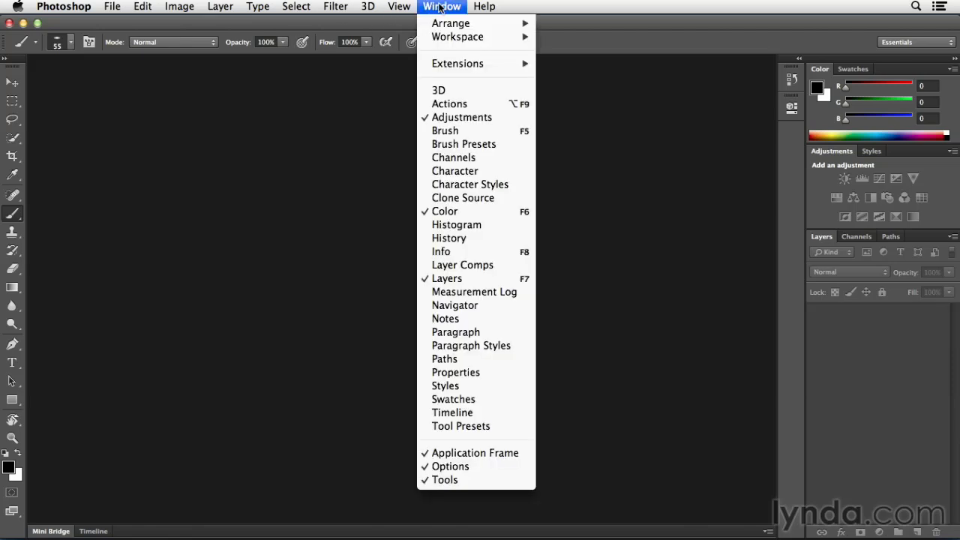
{"action": "left_click", "coordinate": [460, 131]}
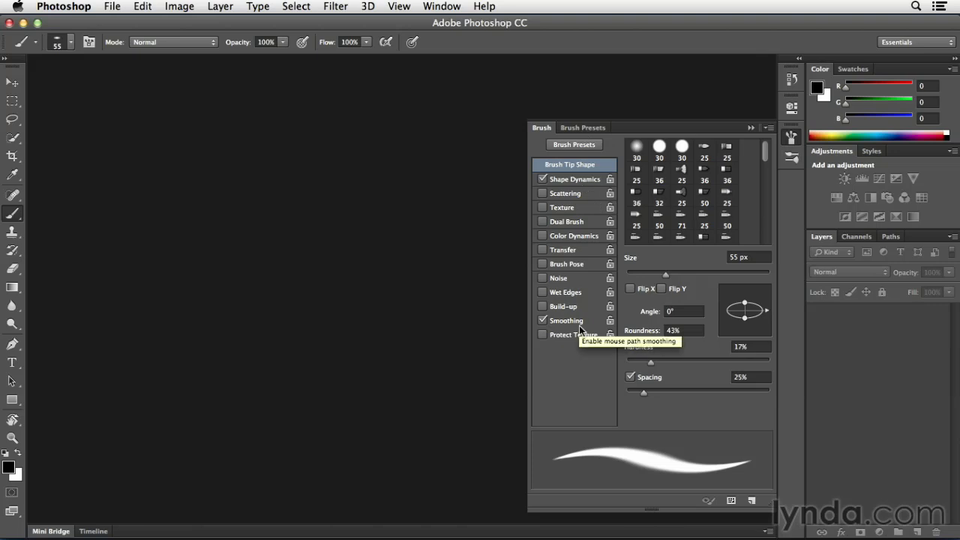
{"action": "mouse_move", "coordinate": [665, 275]}
{"action": "left_mouse_down"}
{"action": "mouse_move", "coordinate": [642, 276]}
{"action": "mouse_move", "coordinate": [691, 275]}
{"action": "mouse_move", "coordinate": [654, 279]}
{"action": "left_mouse_up"}
{"action": "mouse_move", "coordinate": [744, 303]}
{"action": "left_mouse_down"}
{"action": "mouse_move", "coordinate": [754, 289]}
{"action": "mouse_move", "coordinate": [762, 298]}
{"action": "mouse_move", "coordinate": [747, 289]}
{"action": "left_mouse_up"}
{"action": "mouse_move", "coordinate": [651, 363]}
{"action": "left_mouse_down"}
{"action": "mouse_move", "coordinate": [770, 355]}
{"action": "mouse_move", "coordinate": [629, 355]}
{"action": "mouse_move", "coordinate": [648, 360]}
{"action": "left_mouse_up"}
{"action": "mouse_move", "coordinate": [642, 393]}
{"action": "left_mouse_down"}
{"action": "mouse_move", "coordinate": [742, 393]}
{"action": "mouse_move", "coordinate": [643, 393]}
{"action": "left_mouse_up"}
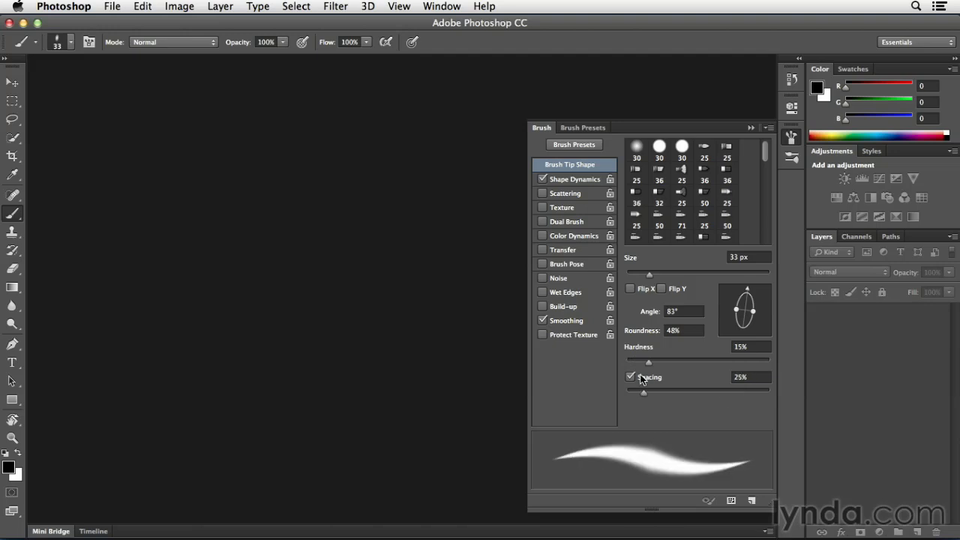
Step: View the brush preset strokes, collapse them, and reset the Brush tool to its default settings
{"action": "left_click", "coordinate": [581, 128]}
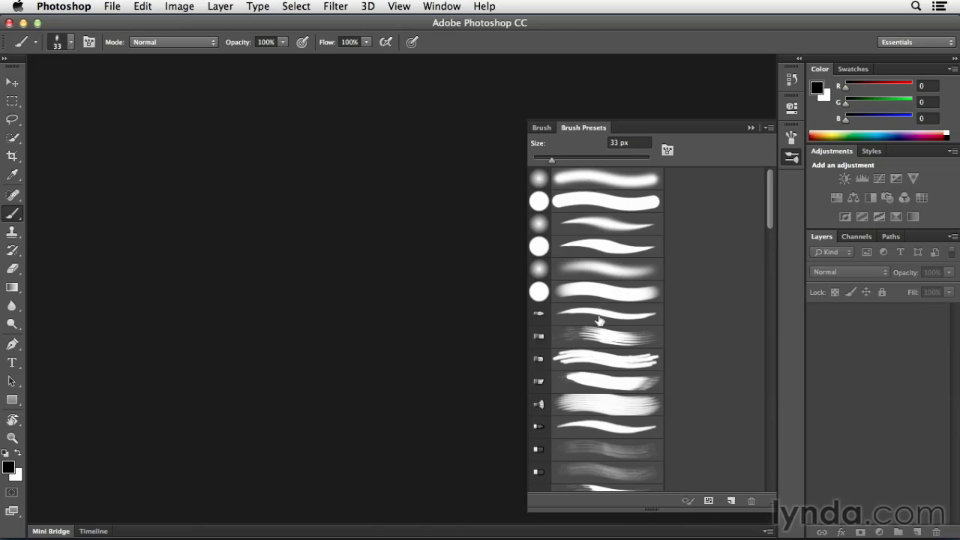
{"action": "left_click", "coordinate": [750, 128]}
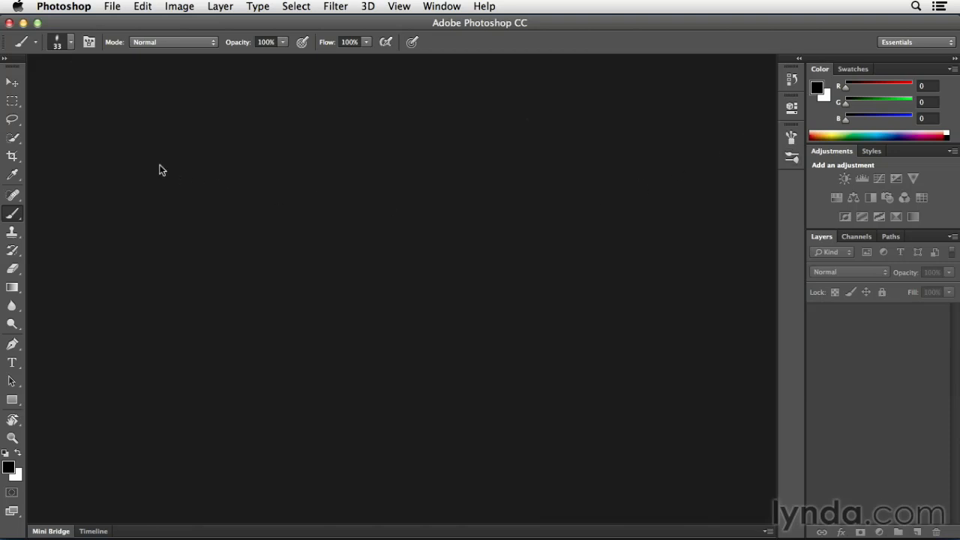
{"action": "right_click", "coordinate": [22, 47]}
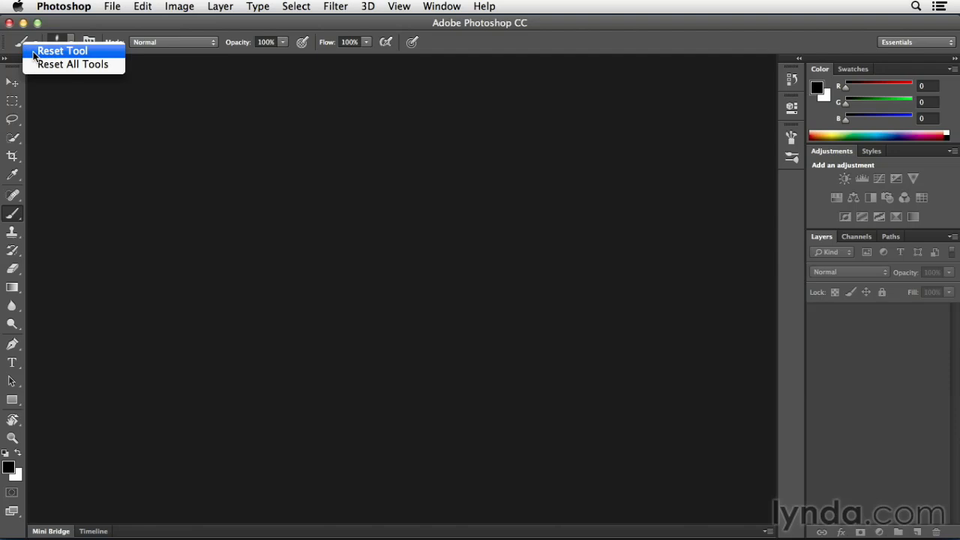
{"action": "left_click", "coordinate": [41, 51]}
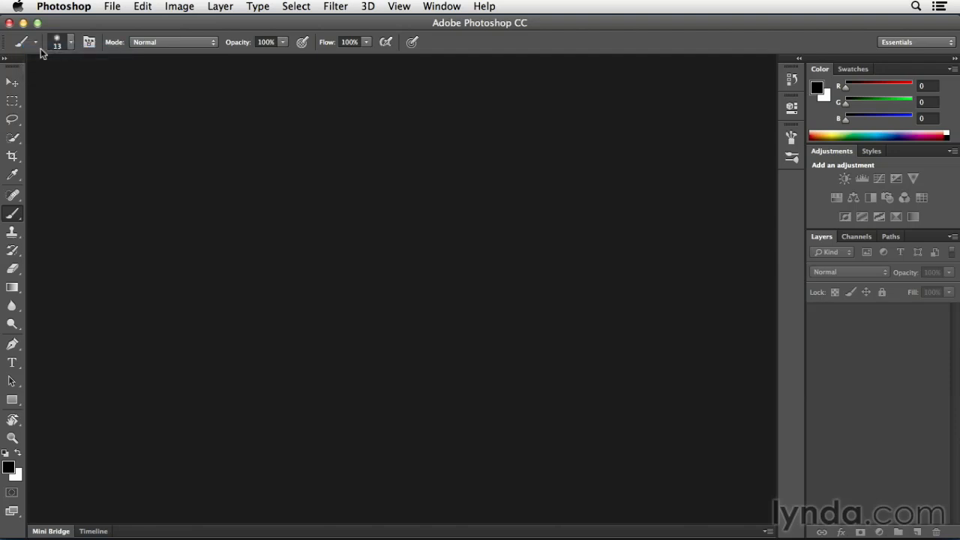
Step: Create a new 7 × 5 inch document at 150 pixels/inch in 8-bit RGB Color with a white background
{"action": "left_click", "coordinate": [112, 6]}
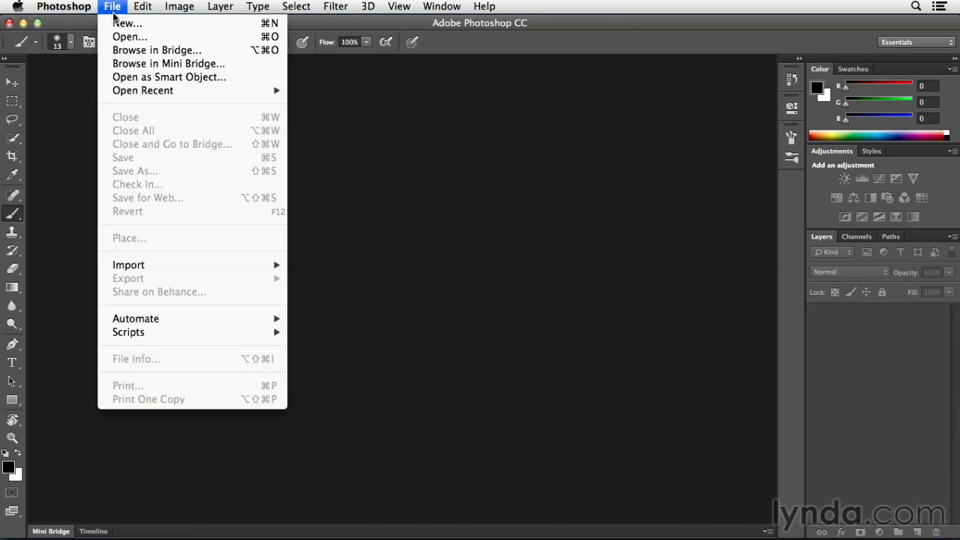
{"action": "left_click", "coordinate": [117, 25]}
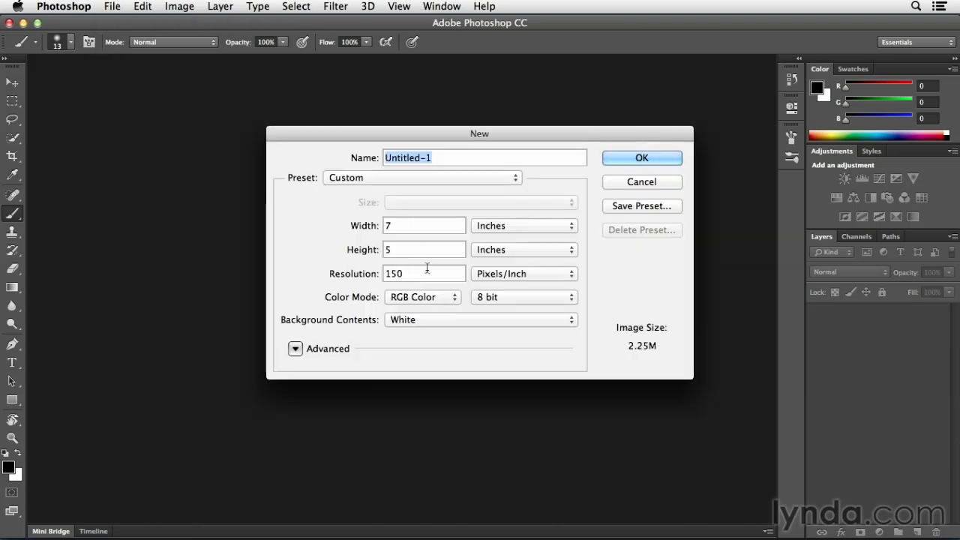
{"action": "left_click", "coordinate": [629, 158]}
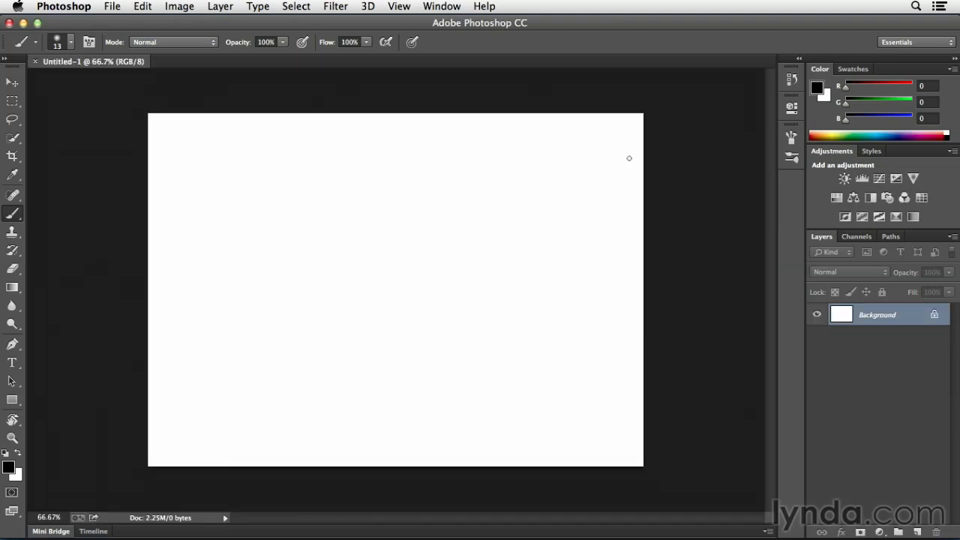
Step: Set the brush size to 71 px and its hardness to 29% from the canvas
{"action": "key", "text": "super+1"}
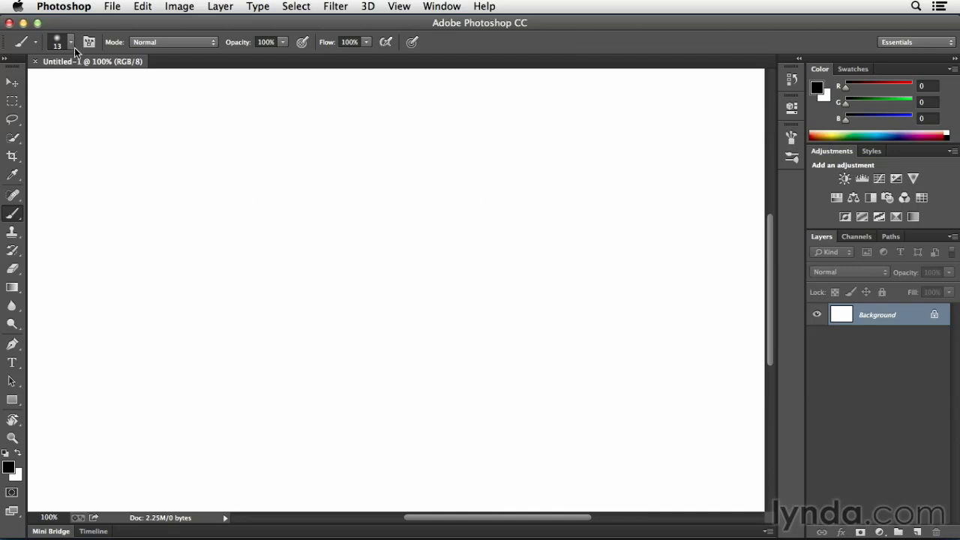
{"action": "right_click", "coordinate": [314, 211]}
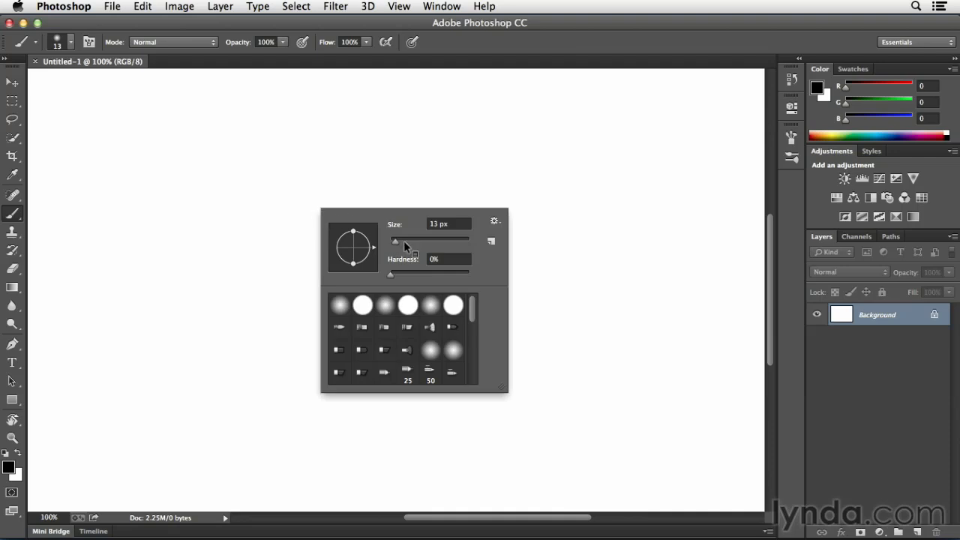
{"action": "left_click_drag", "start_coordinate": [405, 241], "coordinate": [418, 242]}
{"action": "left_click_drag", "start_coordinate": [390, 275], "coordinate": [413, 275]}
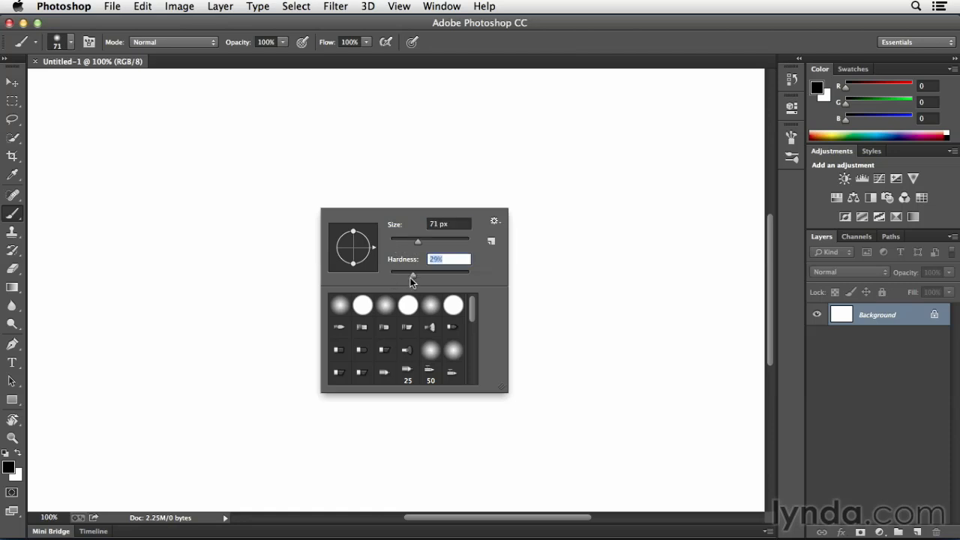
{"action": "key", "text": "Return"}
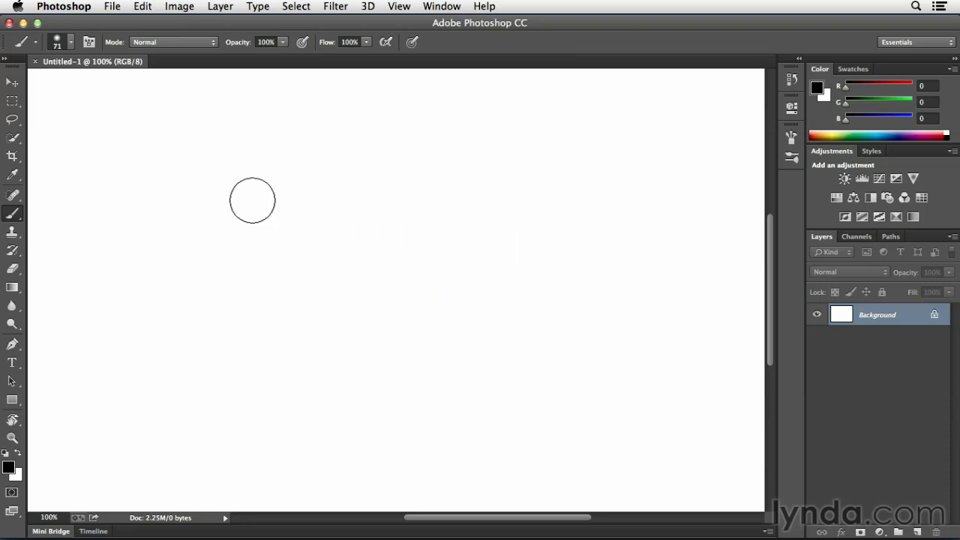
Step: Enlarge and reduce the brush in increments over the canvas, settling on a size of 100 px
{"action": "key", "text": "bracketright"}
{"action": "key", "text": "bracketright"}
{"action": "key", "text": "bracketright"}
{"action": "key", "text": "bracketright"}
{"action": "key", "text": "bracketright"}
{"action": "key", "text": "bracketright"}
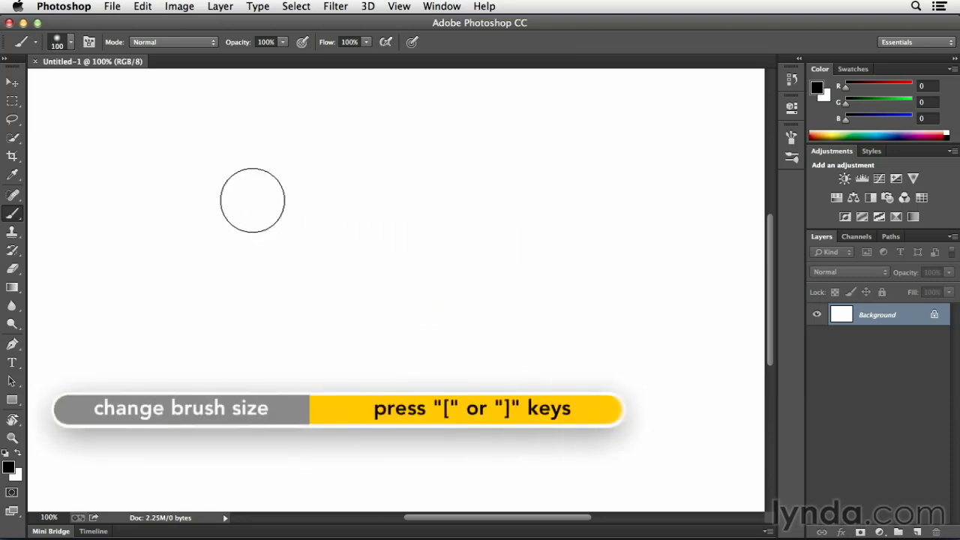
{"action": "key", "text": "bracketright"}
{"action": "key", "text": "bracketright"}
{"action": "key", "text": "bracketleft"}
{"action": "key", "text": "bracketleft"}
{"action": "key", "text": "bracketleft"}
{"action": "key", "text": "bracketleft"}
{"action": "key", "text": "bracketleft"}
{"action": "key", "text": "bracketleft"}
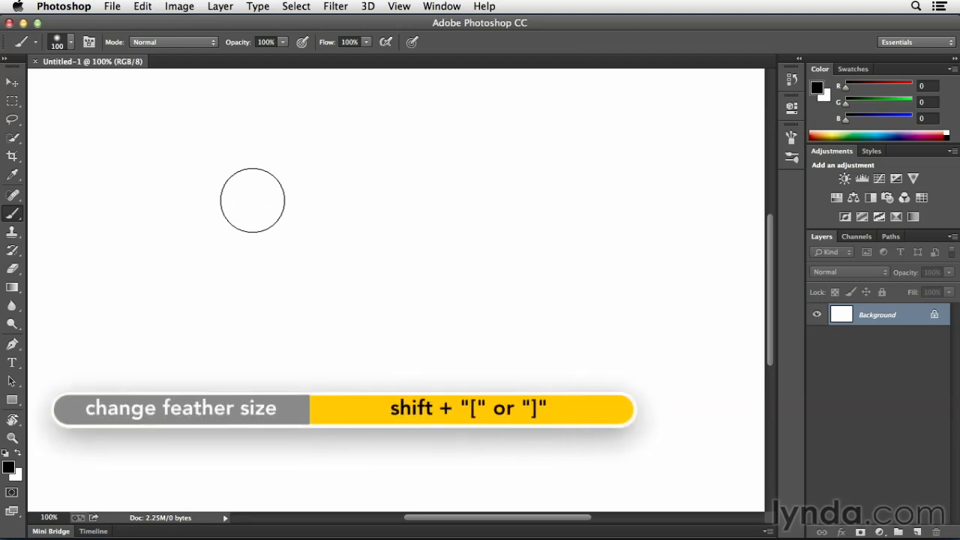
Step: Raise and lower the 100 px brush's hardness in increments twice, finishing with a soft edge
{"action": "key", "text": "shift+bracketright"}
{"action": "key", "text": "shift+bracketright"}
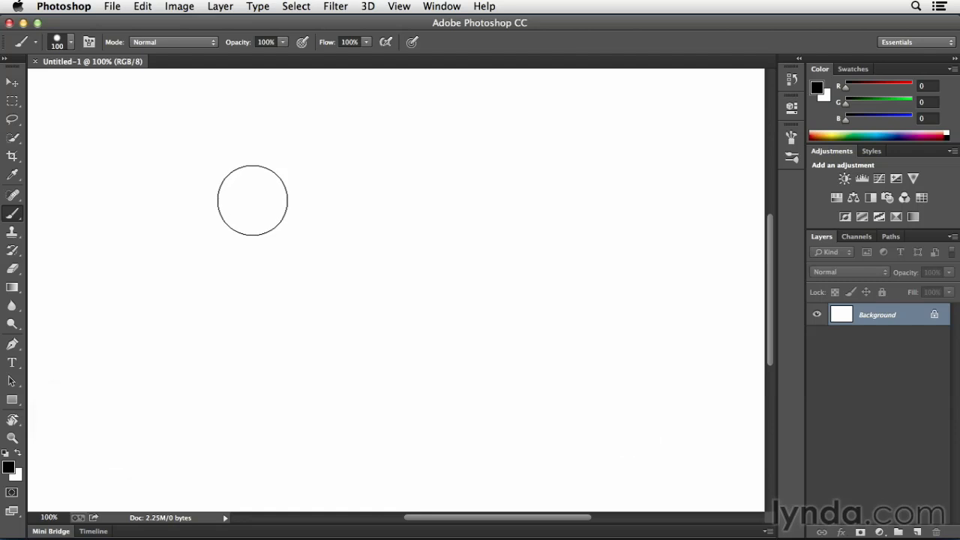
{"action": "key", "text": "shift+bracketleft"}
{"action": "key", "text": "shift+bracketleft"}
{"action": "key", "text": "shift+bracketleft"}
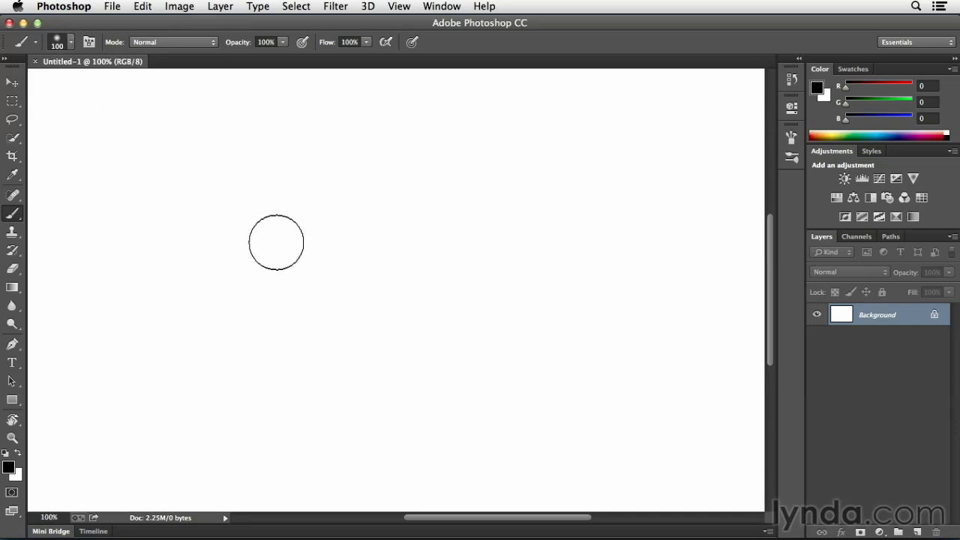
{"action": "key", "text": "shift+bracketright"}
{"action": "key", "text": "shift+bracketright"}
{"action": "key", "text": "shift+bracketright"}
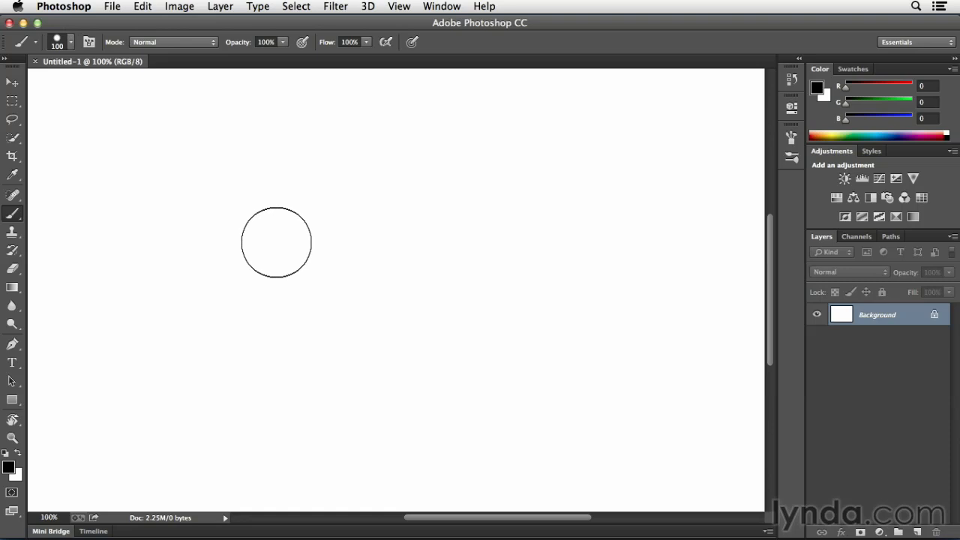
{"action": "key", "text": "shift+bracketleft"}
{"action": "key", "text": "shift+bracketleft"}
{"action": "key", "text": "shift+bracketleft"}
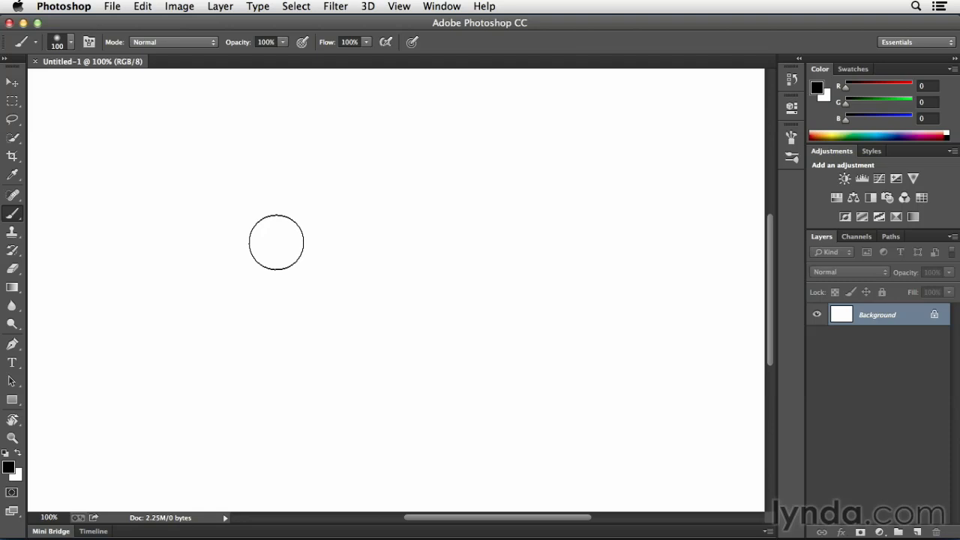
Step: Resize the brush interactively on the canvas to a diameter of about 335 px and a hardness of about 40%
{"action": "mouse_move", "coordinate": [276, 241]}
{"action": "left_mouse_down"}
{"action": "mouse_move", "coordinate": [423, 248]}
{"action": "mouse_move", "coordinate": [217, 257]}
{"action": "mouse_move", "coordinate": [319, 257]}
{"action": "mouse_move", "coordinate": [261, 251]}
{"action": "mouse_move", "coordinate": [281, 126]}
{"action": "mouse_move", "coordinate": [293, 300]}
{"action": "mouse_move", "coordinate": [297, 98]}
{"action": "left_mouse_up"}
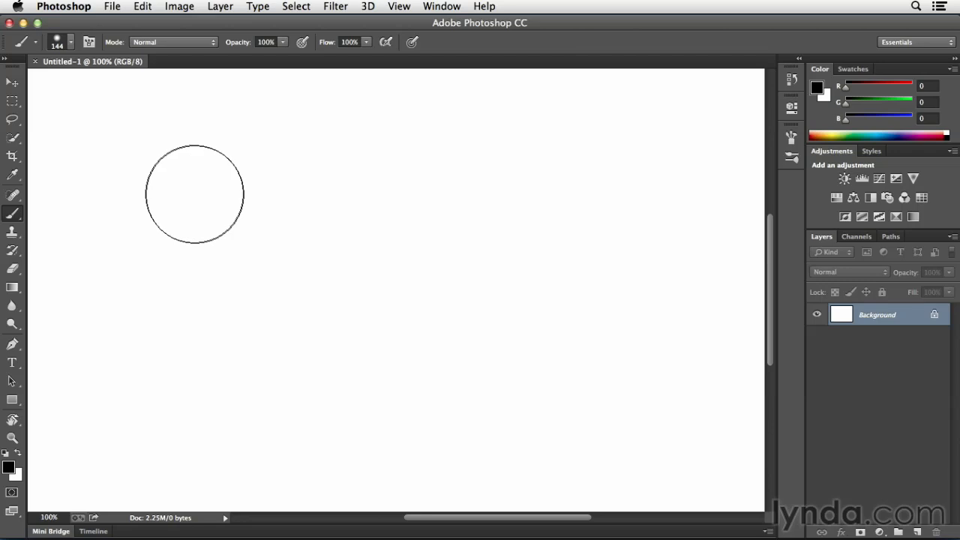
{"action": "mouse_move", "coordinate": [194, 194]}
{"action": "left_mouse_down"}
{"action": "mouse_move", "coordinate": [255, 200]}
{"action": "mouse_move", "coordinate": [229, 198]}
{"action": "mouse_move", "coordinate": [228, 120]}
{"action": "mouse_move", "coordinate": [240, 231]}
{"action": "mouse_move", "coordinate": [240, 87]}
{"action": "mouse_move", "coordinate": [245, 221]}
{"action": "mouse_move", "coordinate": [332, 227]}
{"action": "mouse_move", "coordinate": [253, 223]}
{"action": "left_mouse_up"}
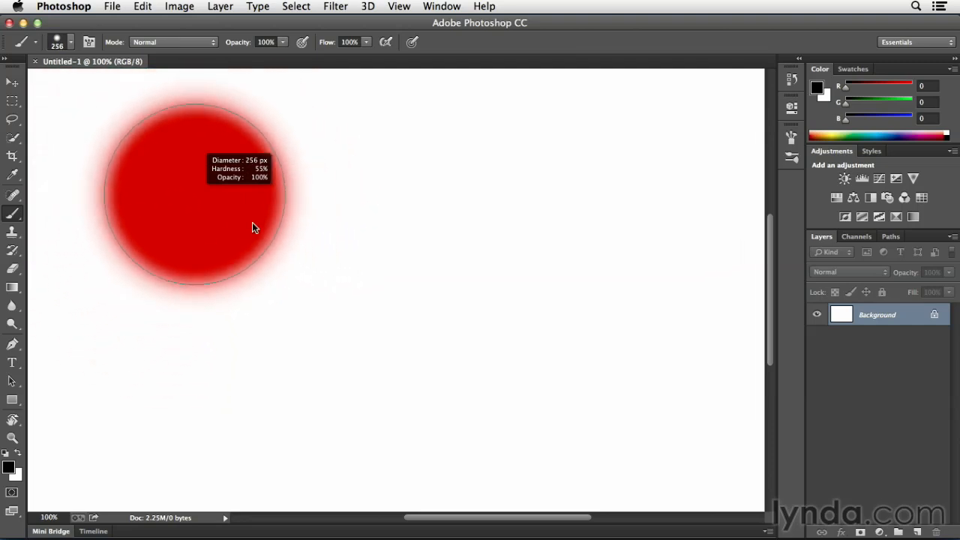
{"action": "mouse_move", "coordinate": [252, 227]}
{"action": "left_mouse_down"}
{"action": "mouse_move", "coordinate": [271, 222]}
{"action": "mouse_move", "coordinate": [267, 396]}
{"action": "mouse_move", "coordinate": [261, 210]}
{"action": "mouse_move", "coordinate": [263, 395]}
{"action": "mouse_move", "coordinate": [270, 232]}
{"action": "mouse_move", "coordinate": [263, 191]}
{"action": "mouse_move", "coordinate": [252, 189]}
{"action": "mouse_move", "coordinate": [258, 245]}
{"action": "mouse_move", "coordinate": [255, 208]}
{"action": "mouse_move", "coordinate": [255, 229]}
{"action": "mouse_move", "coordinate": [232, 225]}
{"action": "mouse_move", "coordinate": [256, 222]}
{"action": "left_mouse_up"}
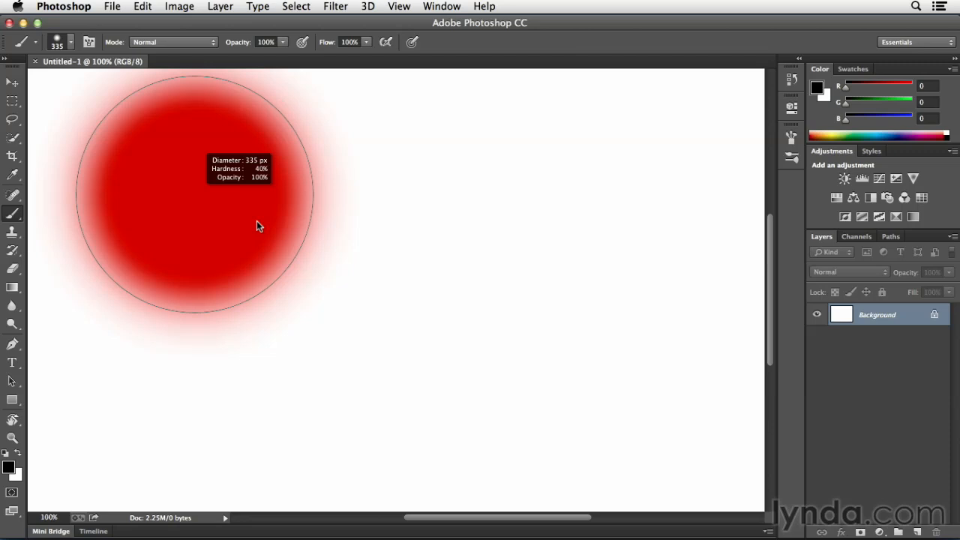
{"action": "left_click_drag", "start_coordinate": [256, 222], "coordinate": [256, 221]}
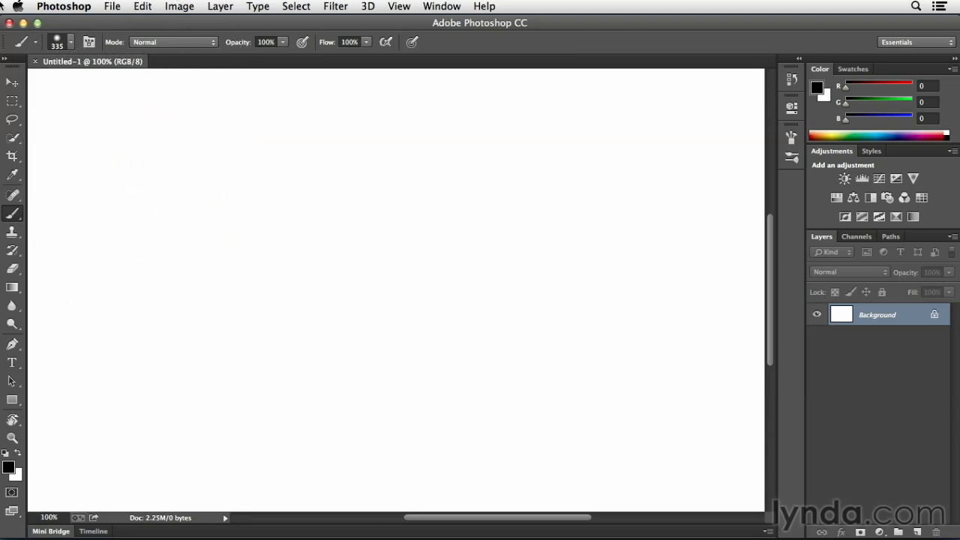
Step: Turn off the General preference "Vary Round Brush Hardness based on HUD vertical movement" and return to the Brush tool
{"action": "left_click", "coordinate": [68, 7]}
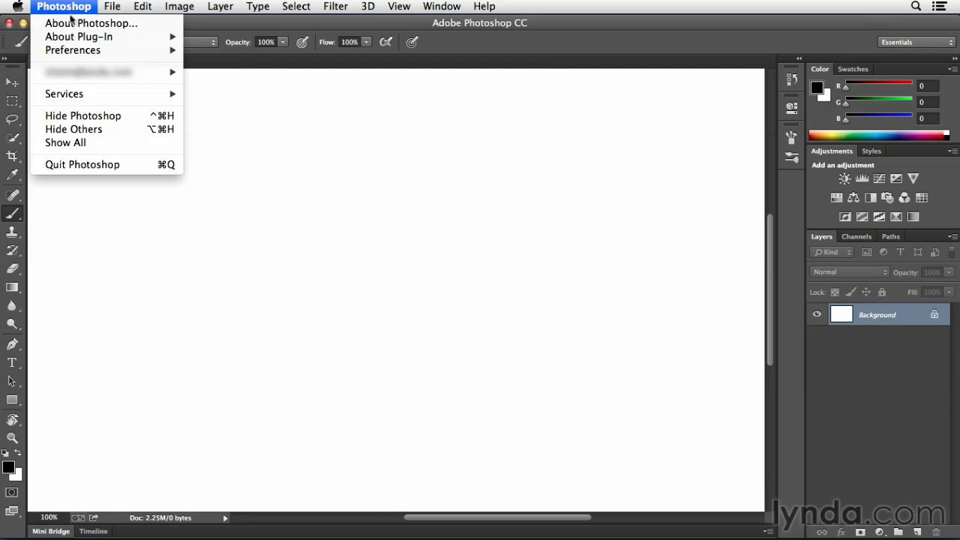
{"action": "mouse_move", "coordinate": [73, 53]}
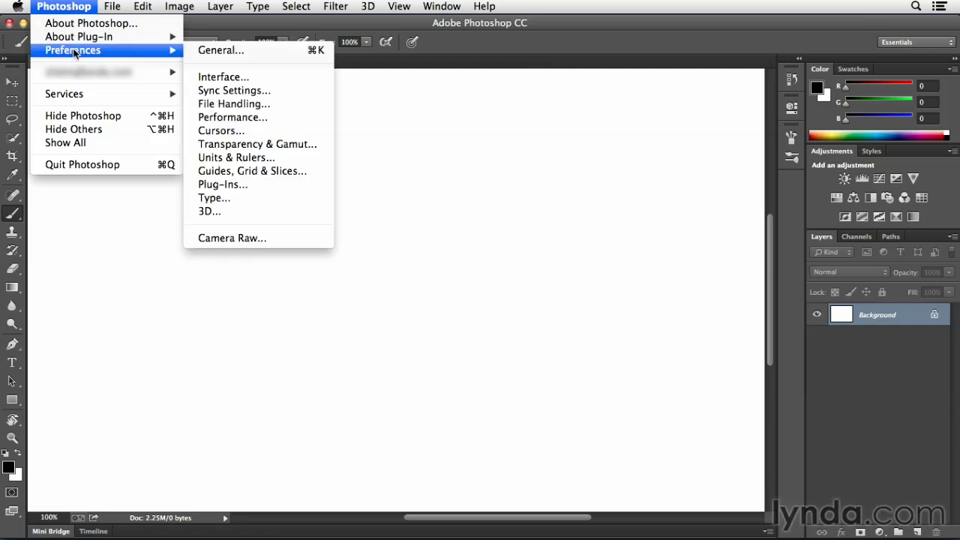
{"action": "left_click", "coordinate": [232, 50]}
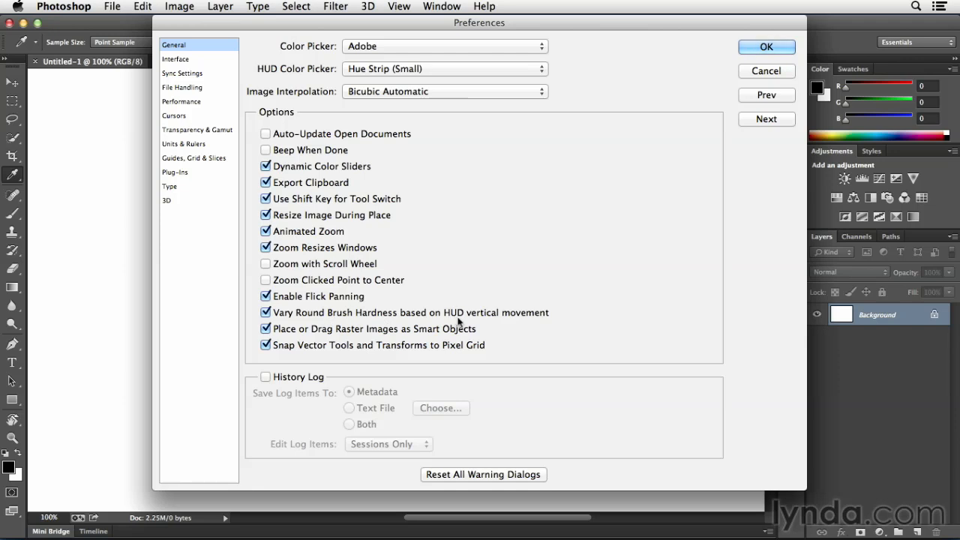
{"action": "left_click", "coordinate": [266, 313]}
{"action": "left_click", "coordinate": [766, 47]}
{"action": "key", "text": "b"}
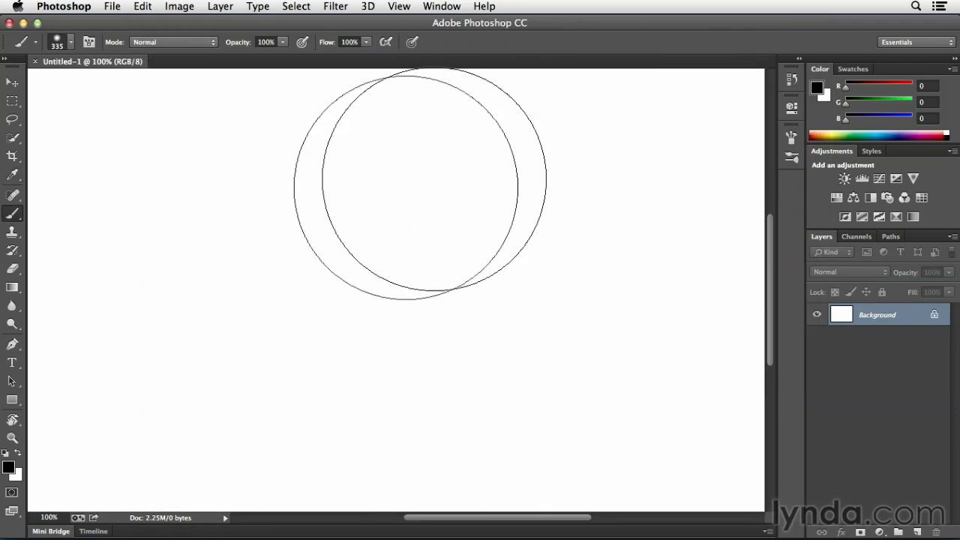
Step: Resize the brush interactively on the canvas to a diameter of about 460 px and an opacity of about 86%
{"action": "left_click_drag", "start_coordinate": [291, 274], "coordinate": [293, 278]}
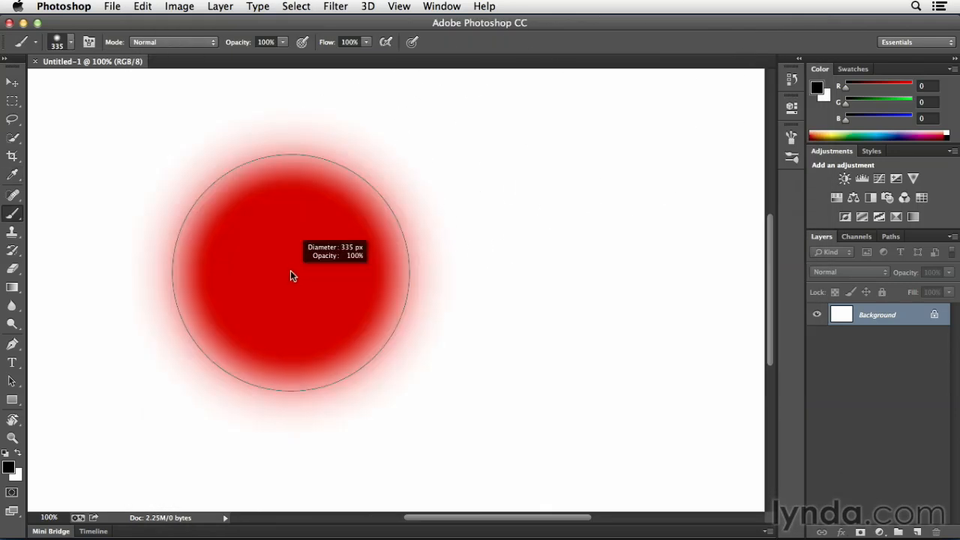
{"action": "mouse_move", "coordinate": [291, 271]}
{"action": "left_mouse_down"}
{"action": "mouse_move", "coordinate": [343, 274]}
{"action": "mouse_move", "coordinate": [294, 277]}
{"action": "mouse_move", "coordinate": [332, 280]}
{"action": "mouse_move", "coordinate": [334, 156]}
{"action": "mouse_move", "coordinate": [346, 379]}
{"action": "mouse_move", "coordinate": [338, 182]}
{"action": "mouse_move", "coordinate": [345, 346]}
{"action": "left_mouse_up"}
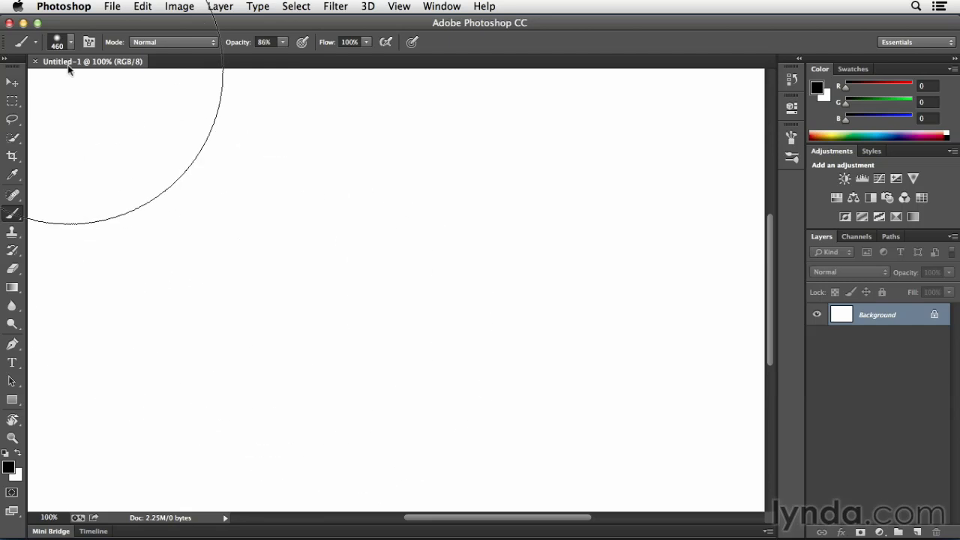
Step: Turn on the General preference "Vary Round Brush Hardness based on HUD vertical movement"
{"action": "left_click", "coordinate": [75, 7]}
{"action": "mouse_move", "coordinate": [78, 47]}
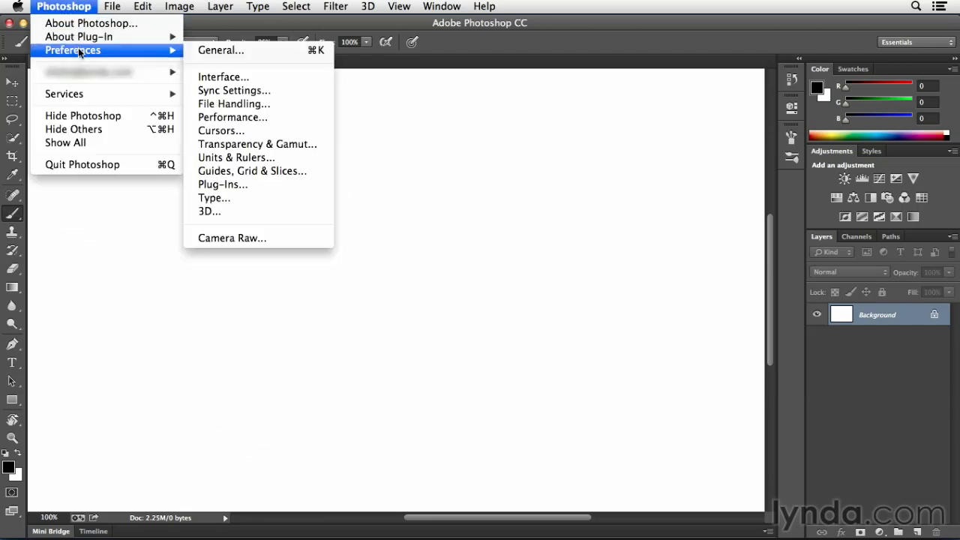
{"action": "left_click", "coordinate": [236, 51]}
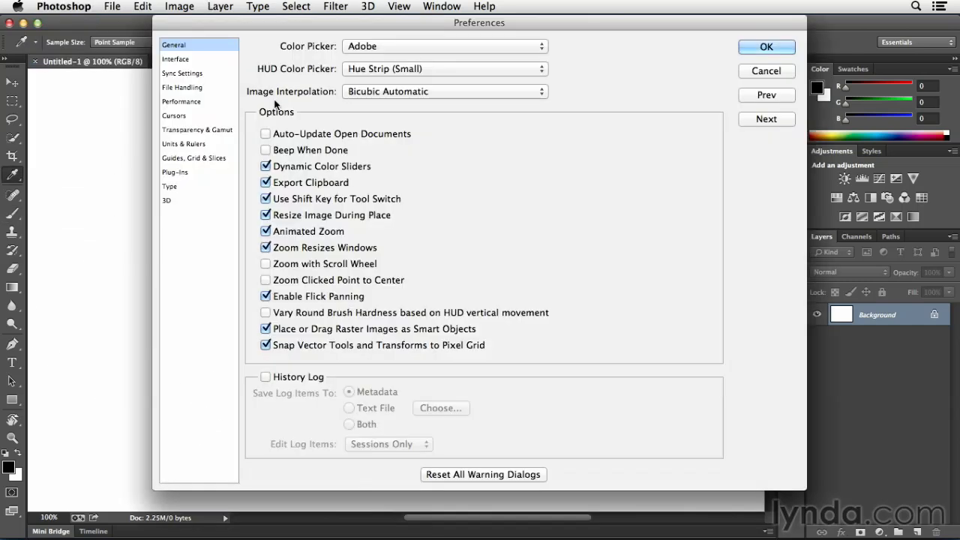
{"action": "left_click", "coordinate": [268, 315]}
Step: In the Cursors preferences, alternate the painting cursor between Full Size Brush Tip and Normal Brush Tip, ending on Full Size Brush Tip
{"action": "left_click", "coordinate": [190, 117]}
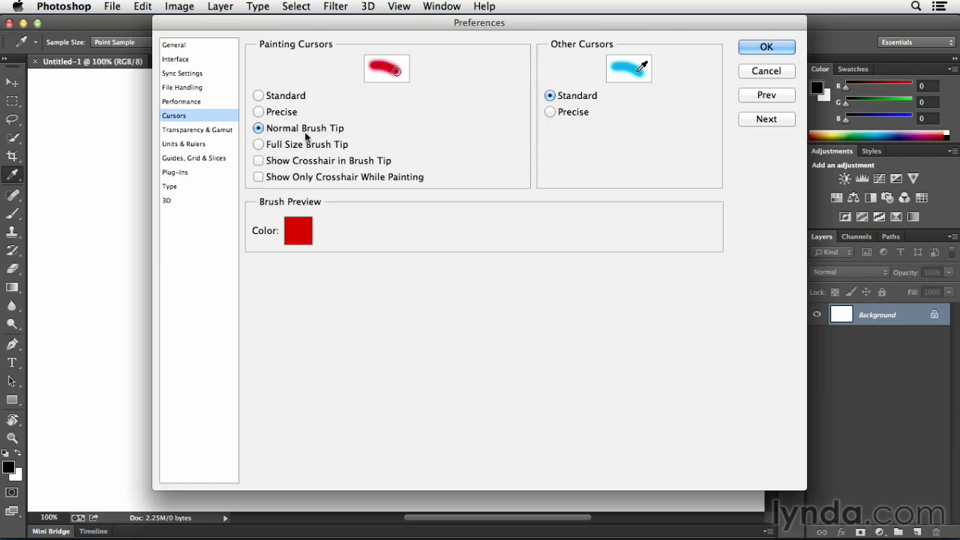
{"action": "left_click", "coordinate": [258, 144]}
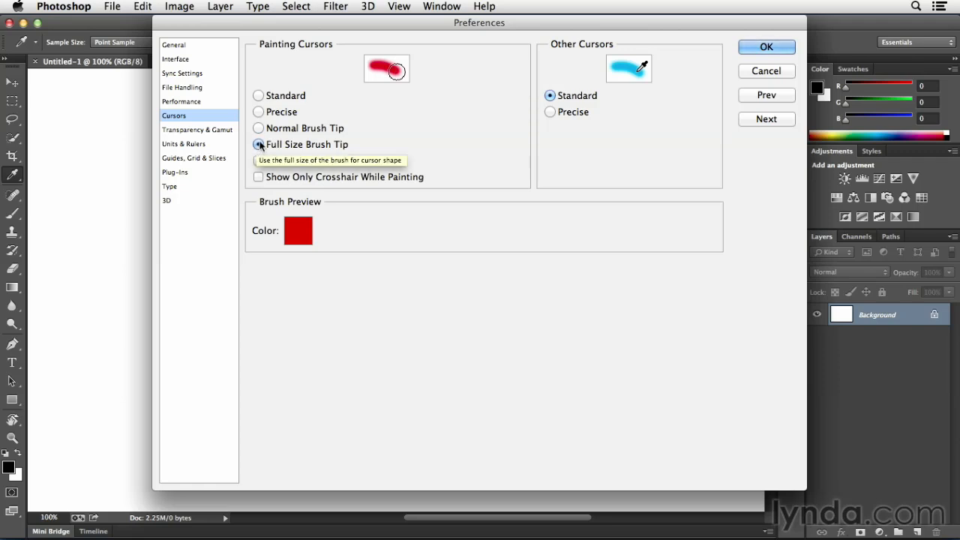
{"action": "left_click", "coordinate": [260, 129]}
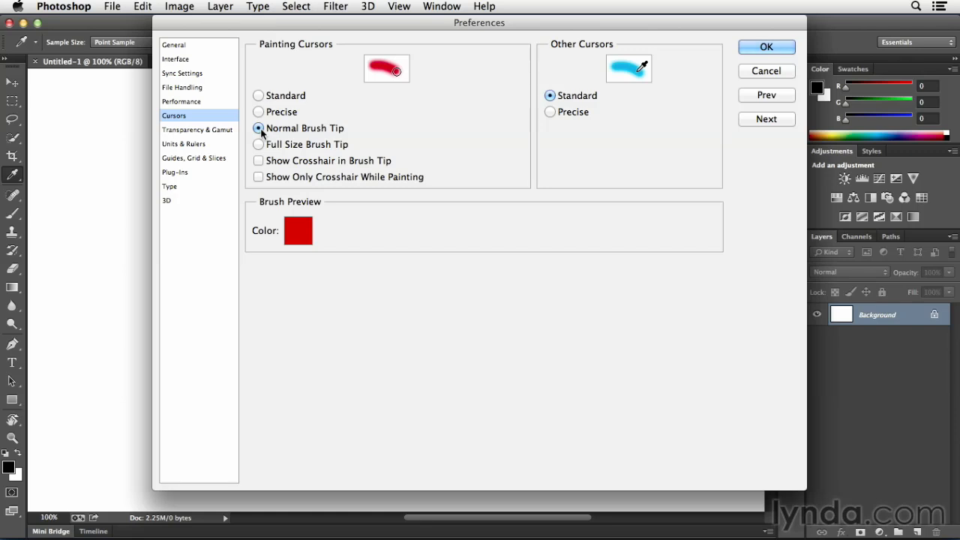
{"action": "left_click", "coordinate": [259, 146]}
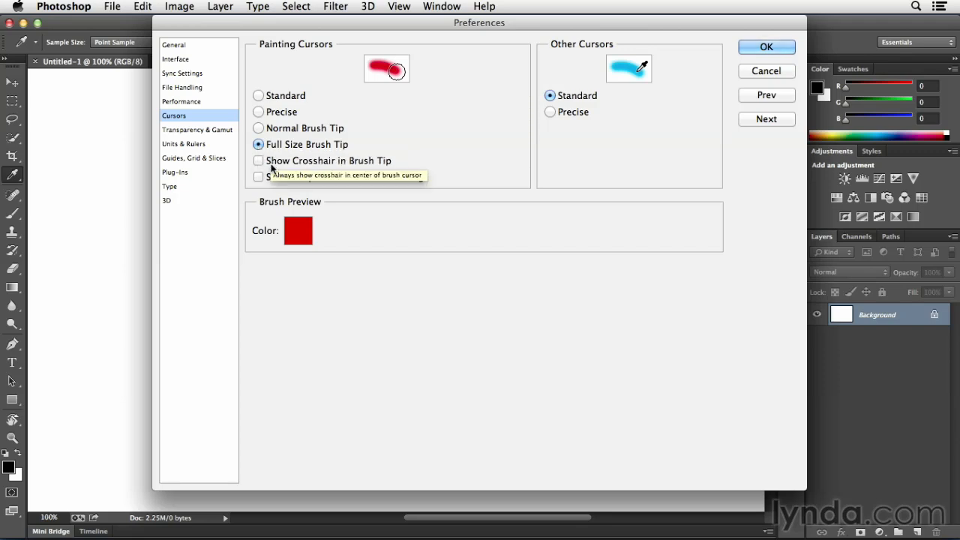
Step: Try the painting cursor options Show Crosshair in Brush Tip and Show Only Crosshair While Painting, turning each off again
{"action": "left_click", "coordinate": [258, 162]}
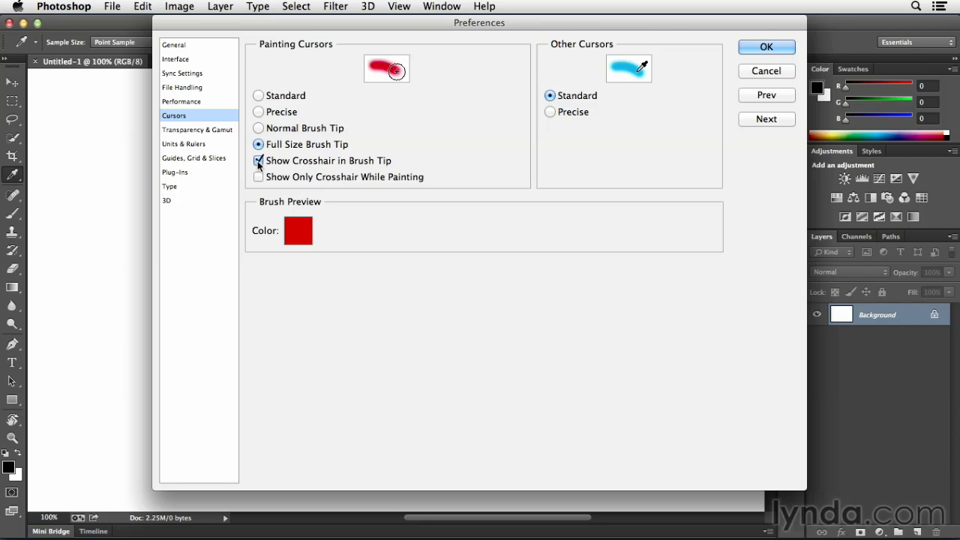
{"action": "left_click", "coordinate": [259, 162]}
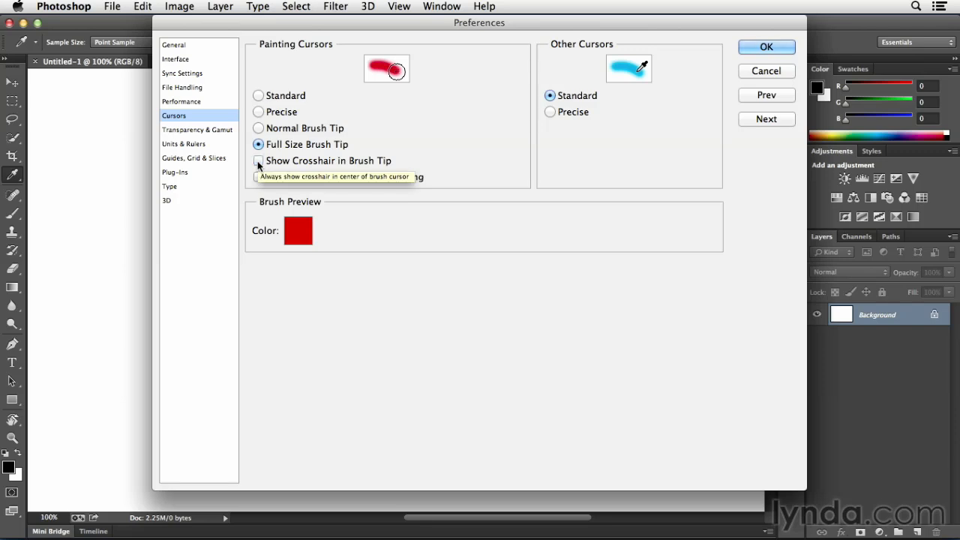
{"action": "left_click", "coordinate": [260, 178]}
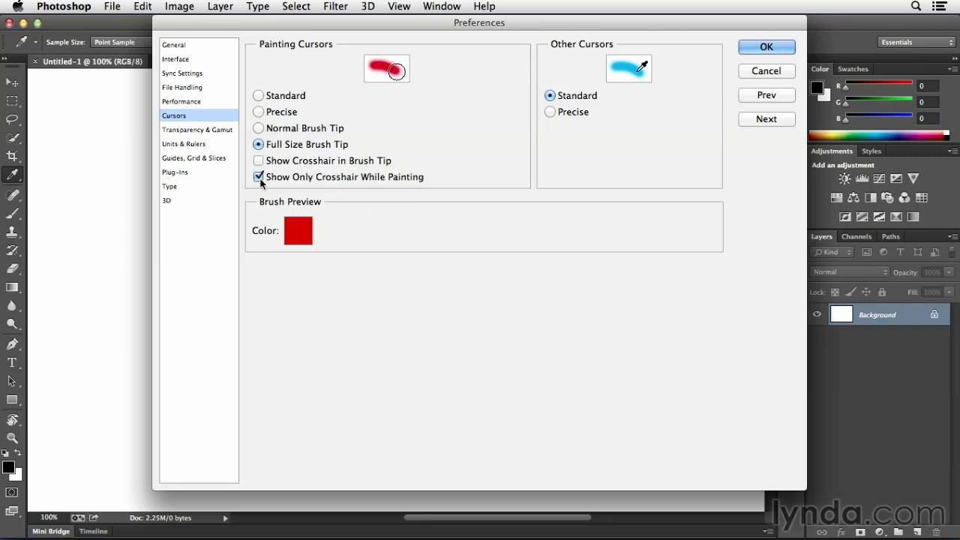
{"action": "left_click", "coordinate": [259, 178]}
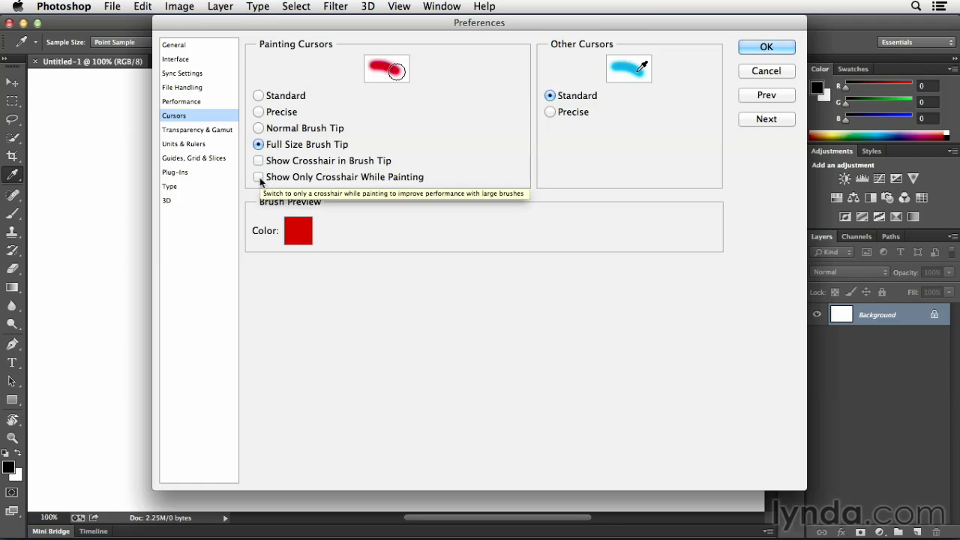
Step: Try Precise for the painting and other cursors, restore Normal Brush Tip and Standard, and accept the preferences
{"action": "left_click", "coordinate": [258, 113]}
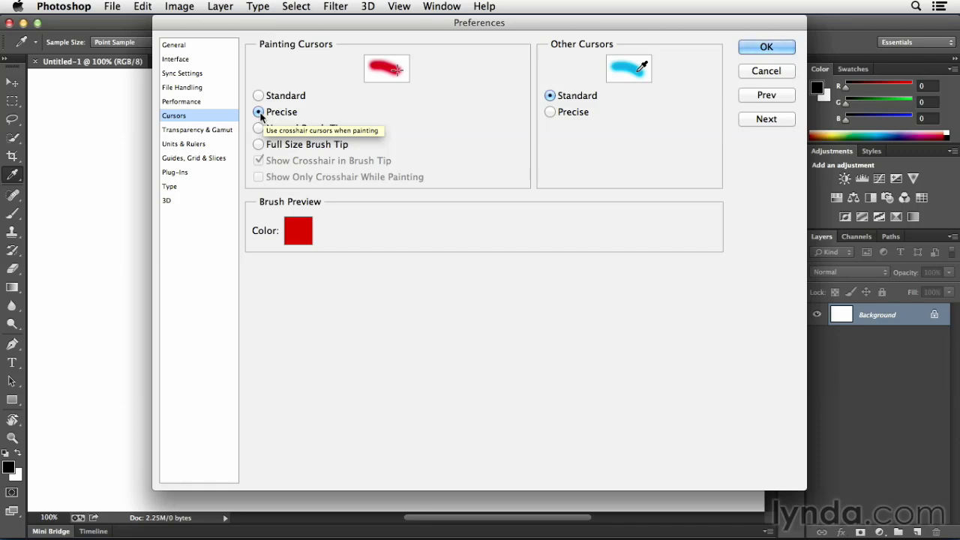
{"action": "left_click", "coordinate": [259, 129]}
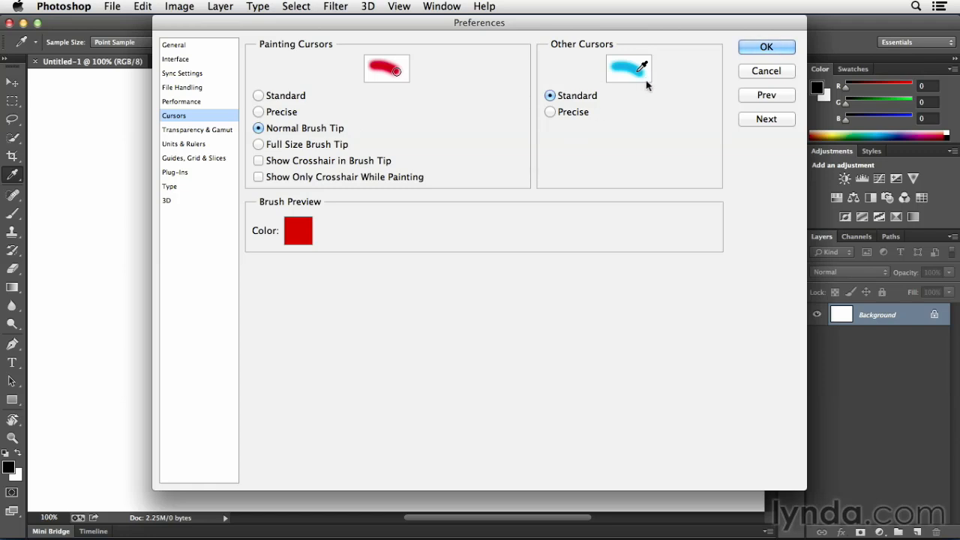
{"action": "left_click", "coordinate": [555, 115]}
{"action": "left_click", "coordinate": [555, 96]}
{"action": "left_click", "coordinate": [764, 47]}
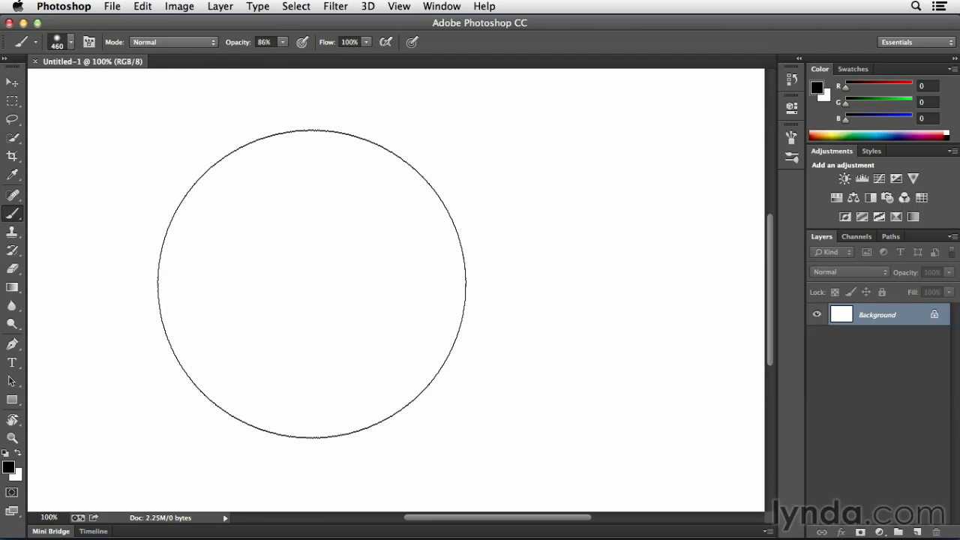
Step: Switch the brush opacity through preset values of 100%, 50% and 100%, finishing at 45%
{"action": "key", "text": "0"}
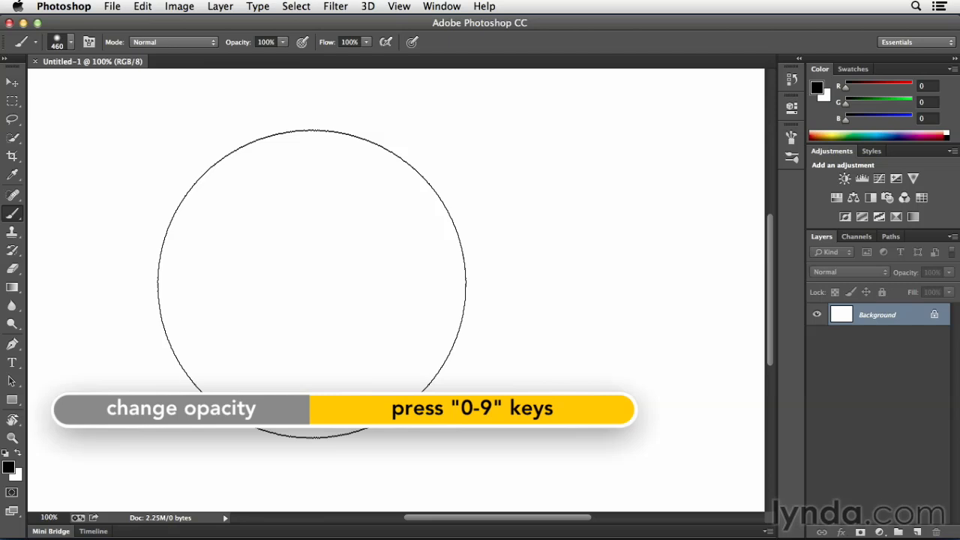
{"action": "key", "text": "5"}
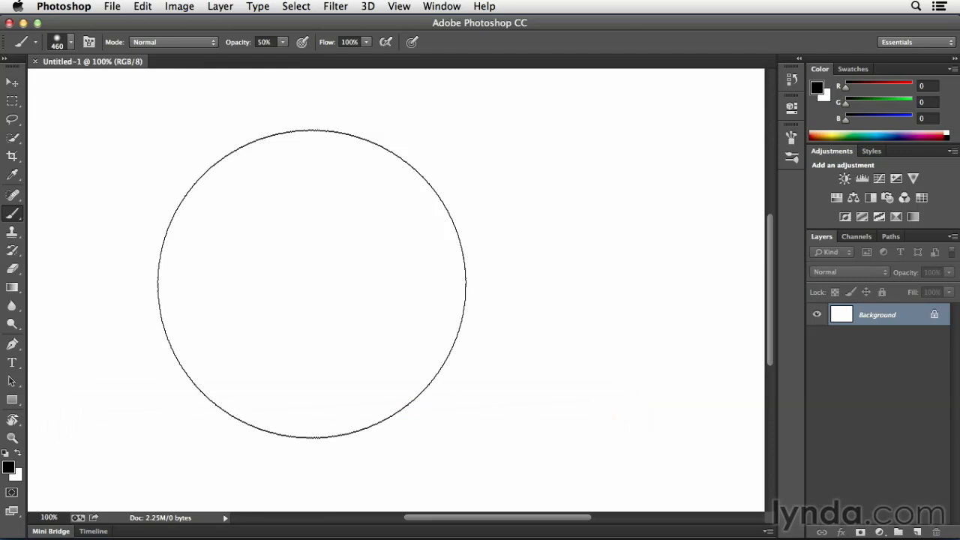
{"action": "key", "text": "0"}
{"action": "key", "text": "4"}
{"action": "key", "text": "5"}
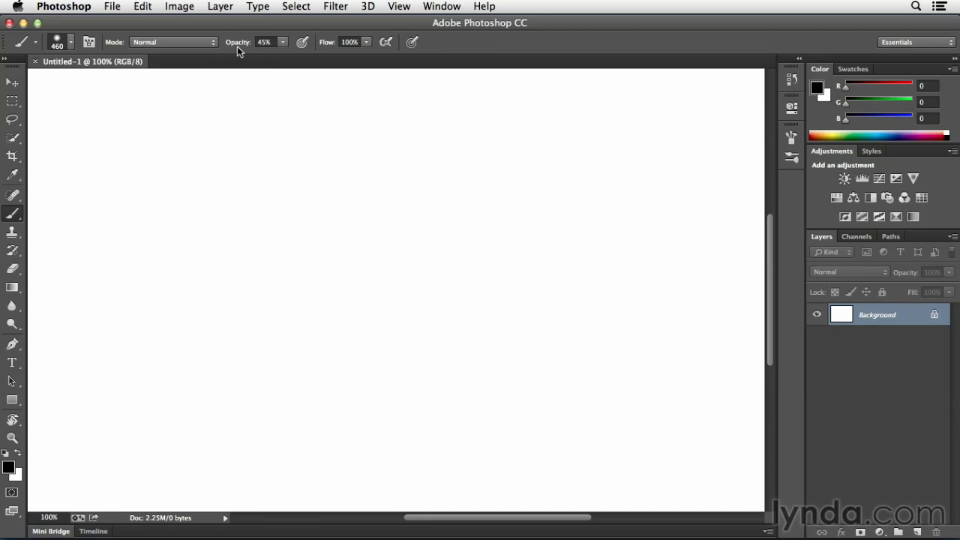
Step: Adjust the brush opacity up and down with its on-screen controls, finishing at 32%
{"action": "mouse_move", "coordinate": [237, 46]}
{"action": "left_mouse_down"}
{"action": "mouse_move", "coordinate": [206, 45]}
{"action": "mouse_move", "coordinate": [265, 43]}
{"action": "mouse_move", "coordinate": [227, 45]}
{"action": "mouse_move", "coordinate": [254, 42]}
{"action": "left_mouse_up"}
{"action": "left_click_drag", "start_coordinate": [284, 43], "coordinate": [280, 55]}
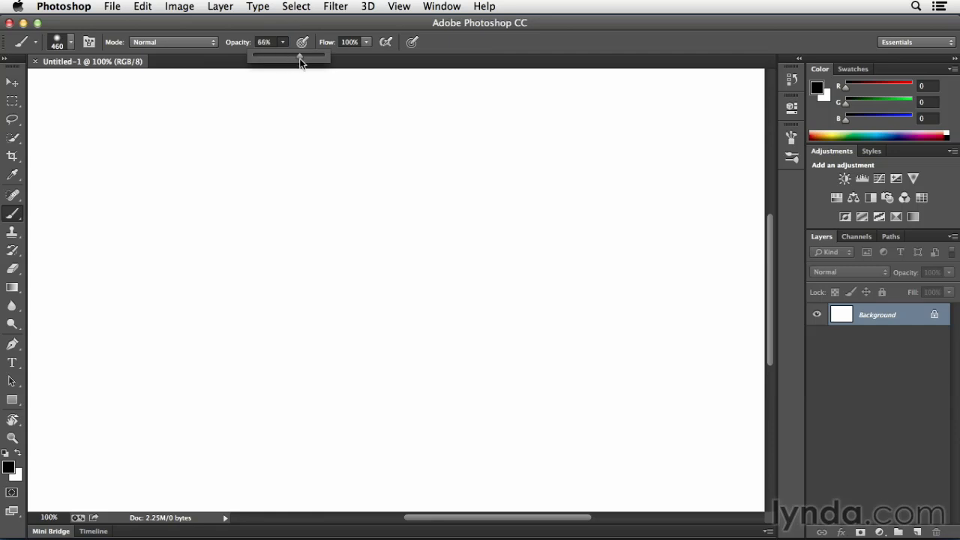
{"action": "left_click", "coordinate": [291, 46]}
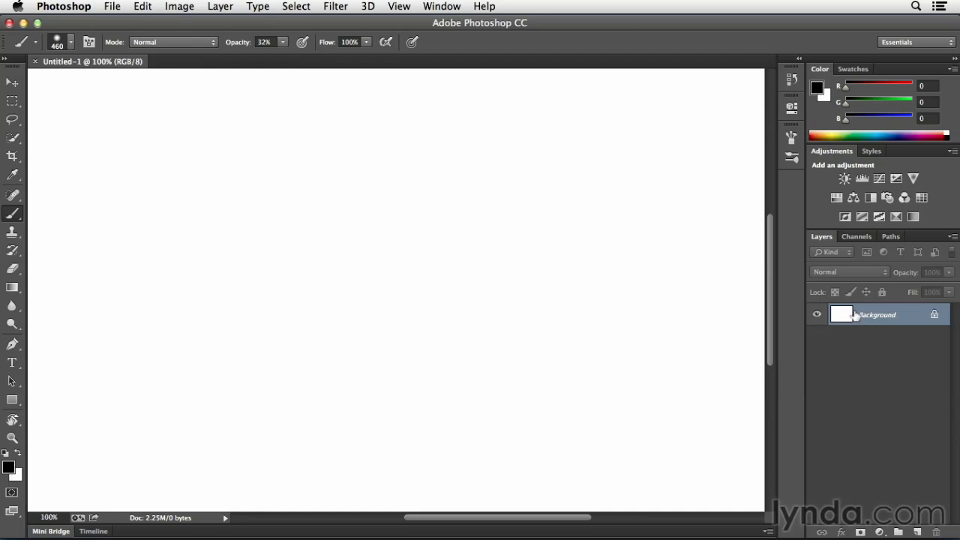
Step: Add a layer mask to the Background layer and swap the foreground and background colors back and forth between black and white
{"action": "left_click", "coordinate": [860, 532]}
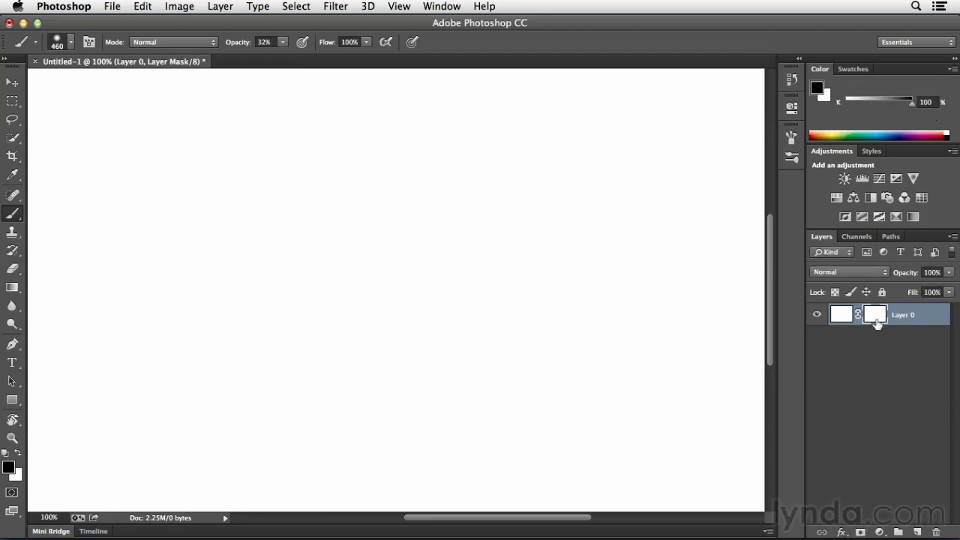
{"action": "key", "text": "x"}
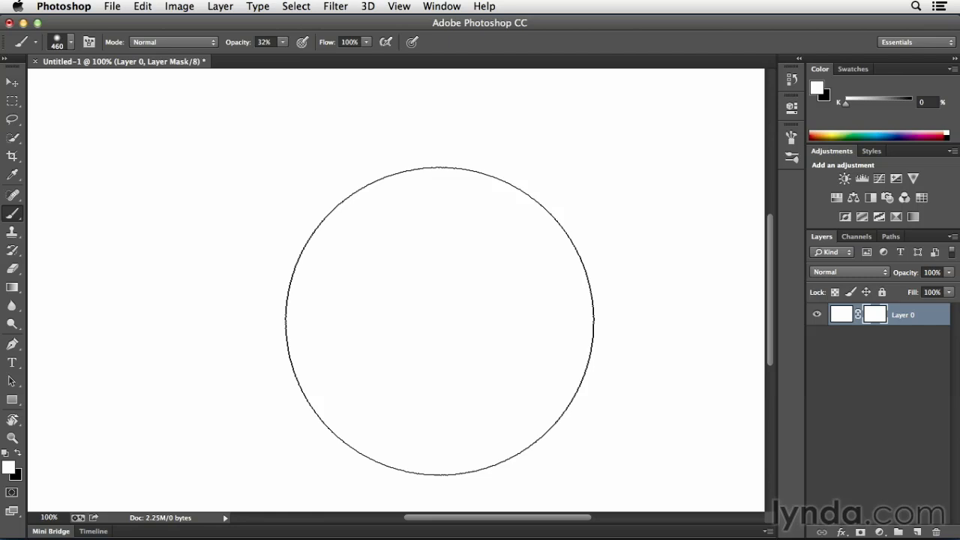
{"action": "key", "text": "x"}
{"action": "key", "text": "x"}
{"action": "key", "text": "x"}
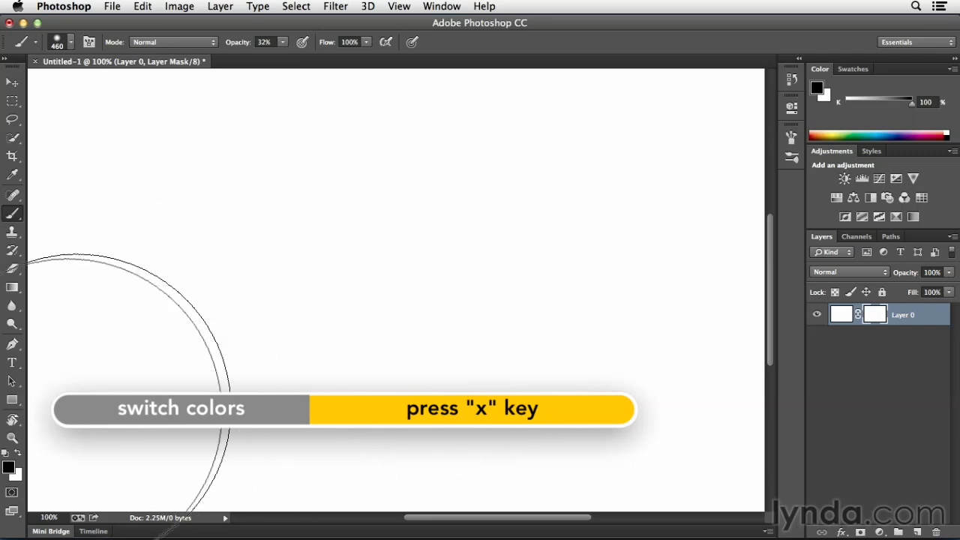
{"action": "left_click", "coordinate": [20, 454]}
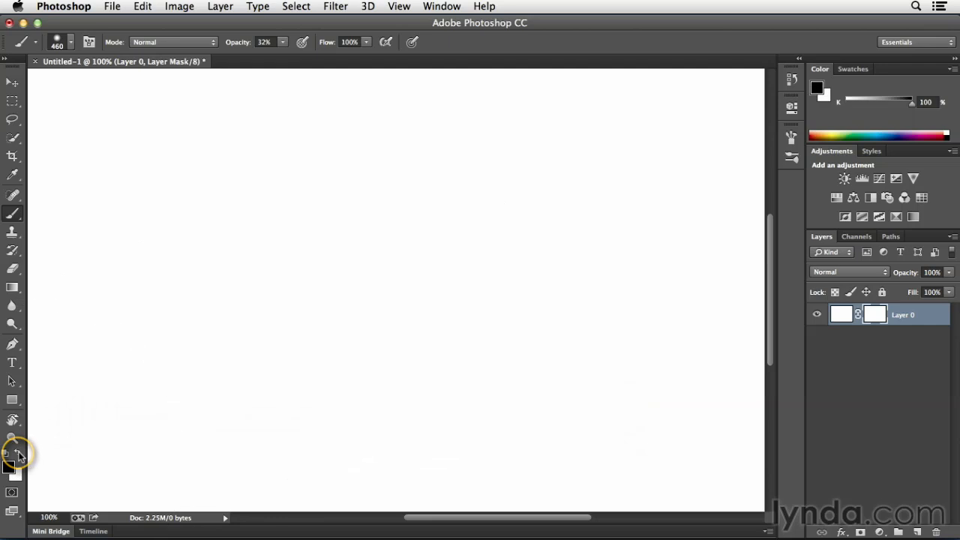